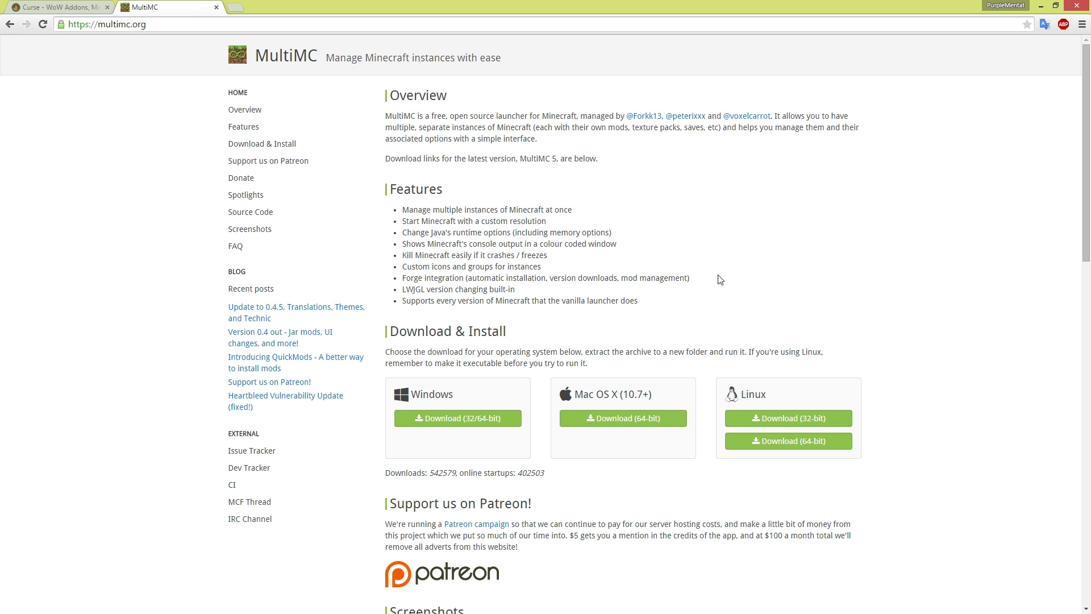
# Search the Curse site for "agrarian Skies" and open the Agrarian Skies 2 modpack page.
pyautogui.click(57, 7)
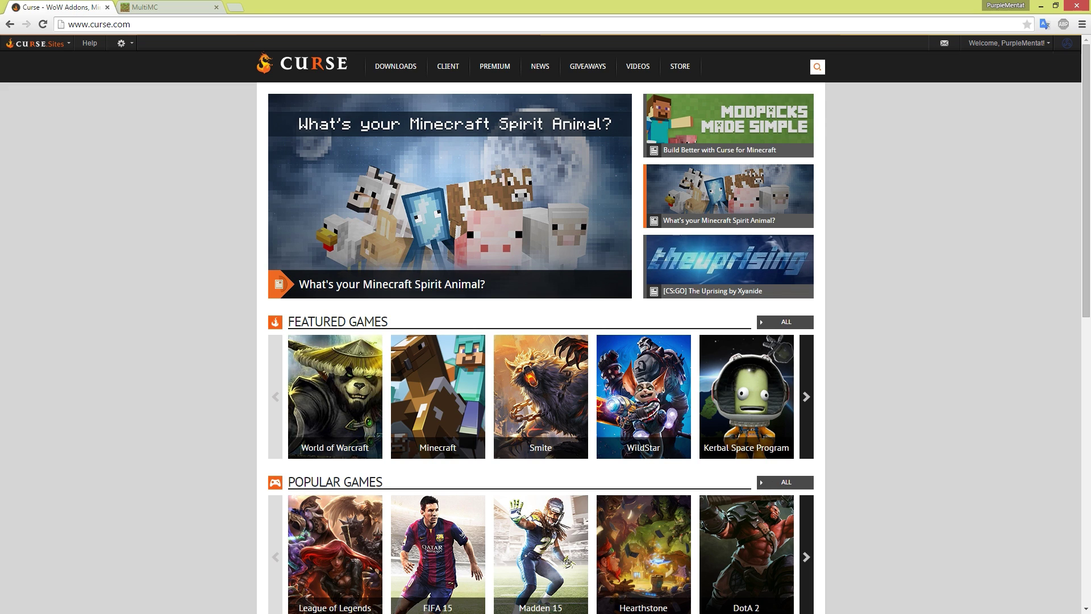
pyautogui.click(817, 67)
pyautogui.write('agrarian Skies')
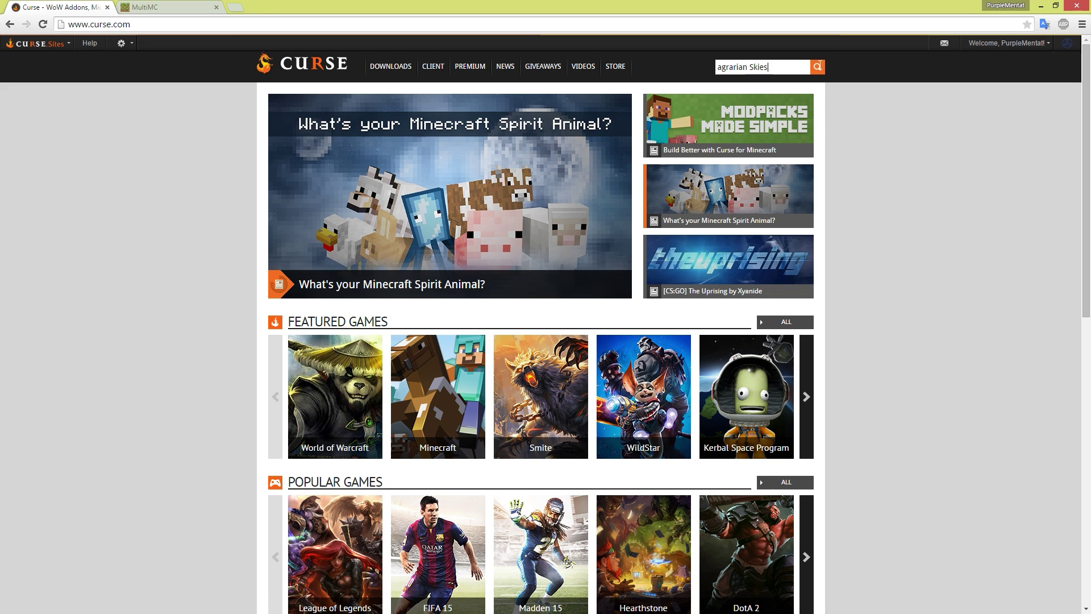
pyautogui.press('Return')
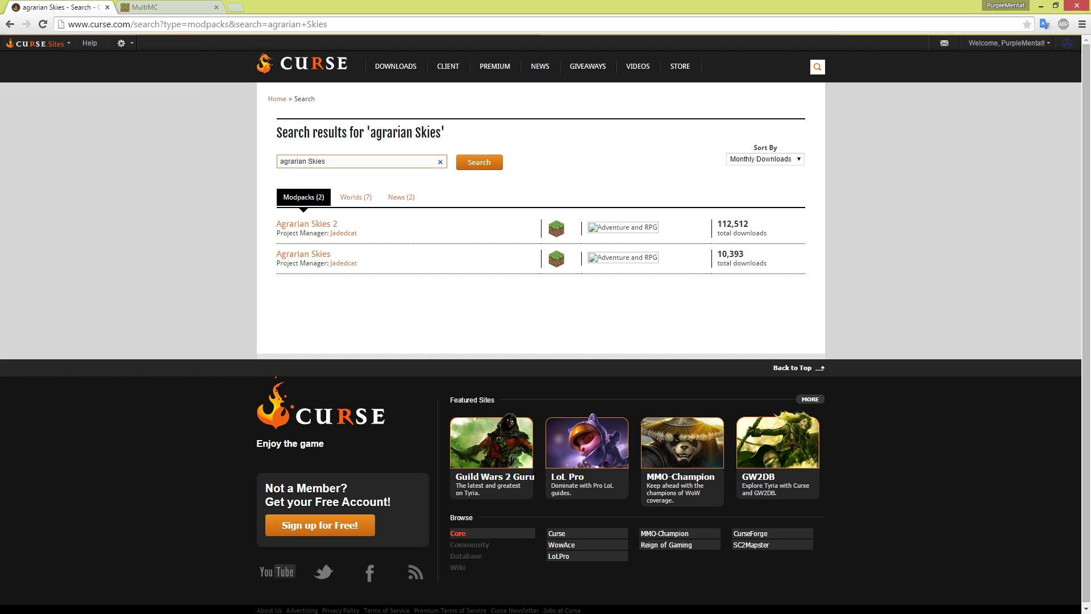
pyautogui.click(298, 232)
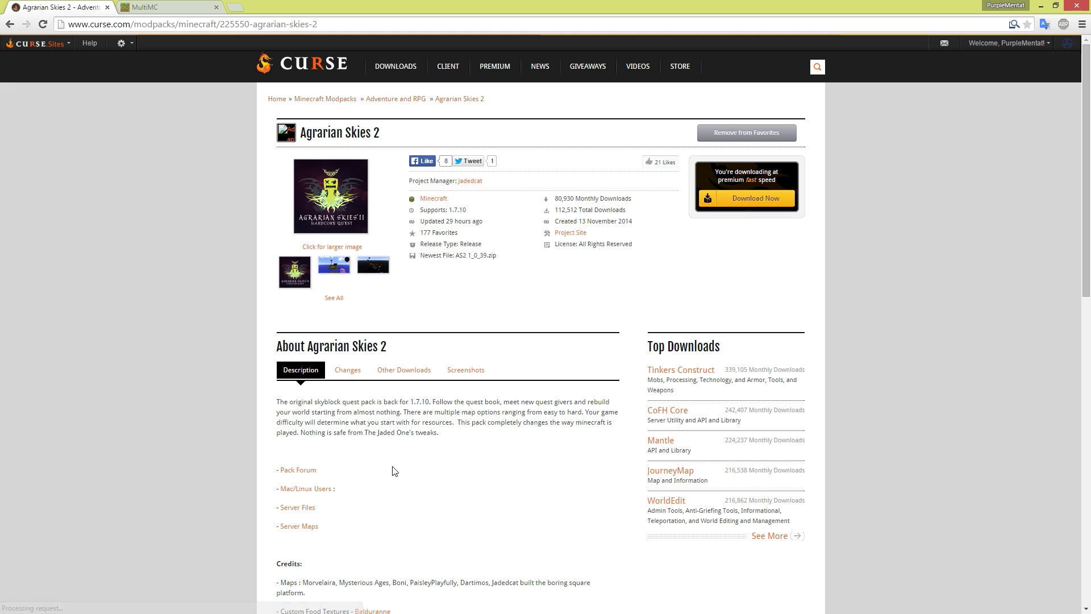
# Download the additional file Linux 1_0_39.zip from the modpack's Mac/Linux Users link and minimize the browser.
pyautogui.click(311, 489)
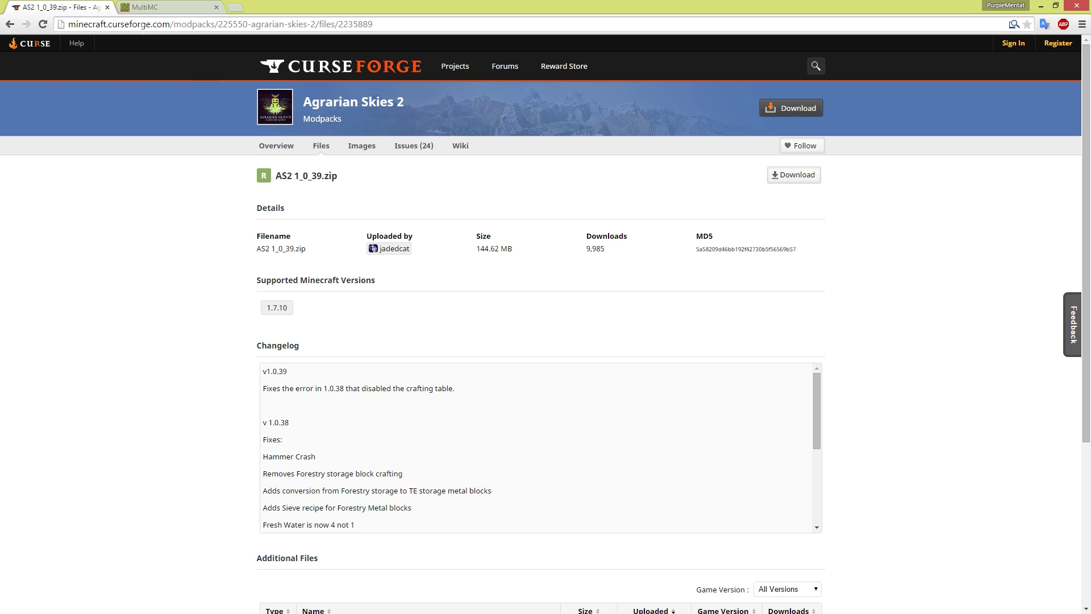
pyautogui.click(322, 25)
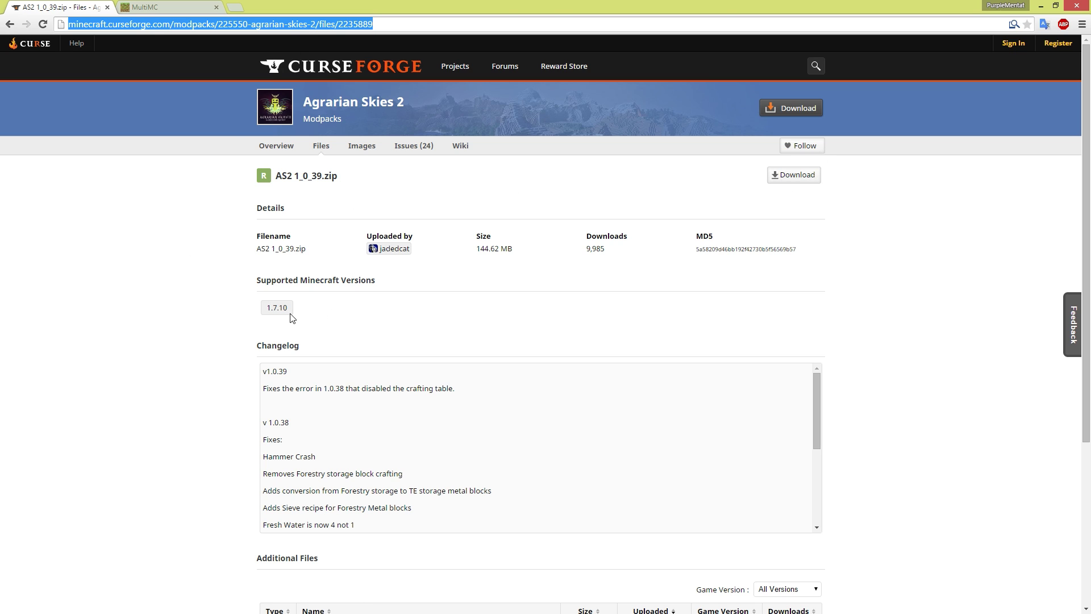
pyautogui.scroll(-3, 233, 284)
pyautogui.scroll(-1, 232, 284)
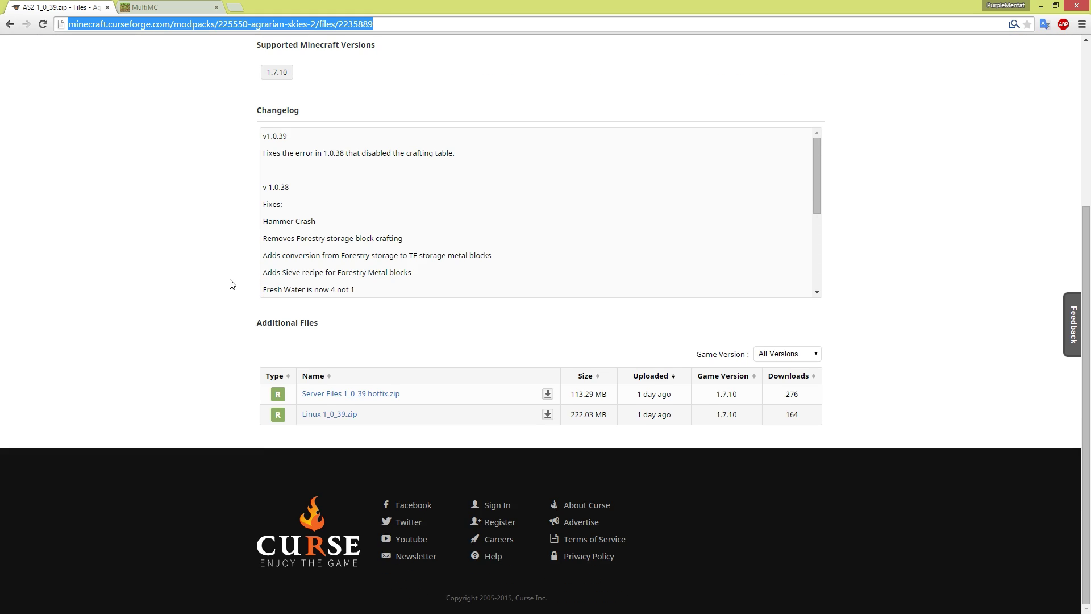
pyautogui.click(231, 284)
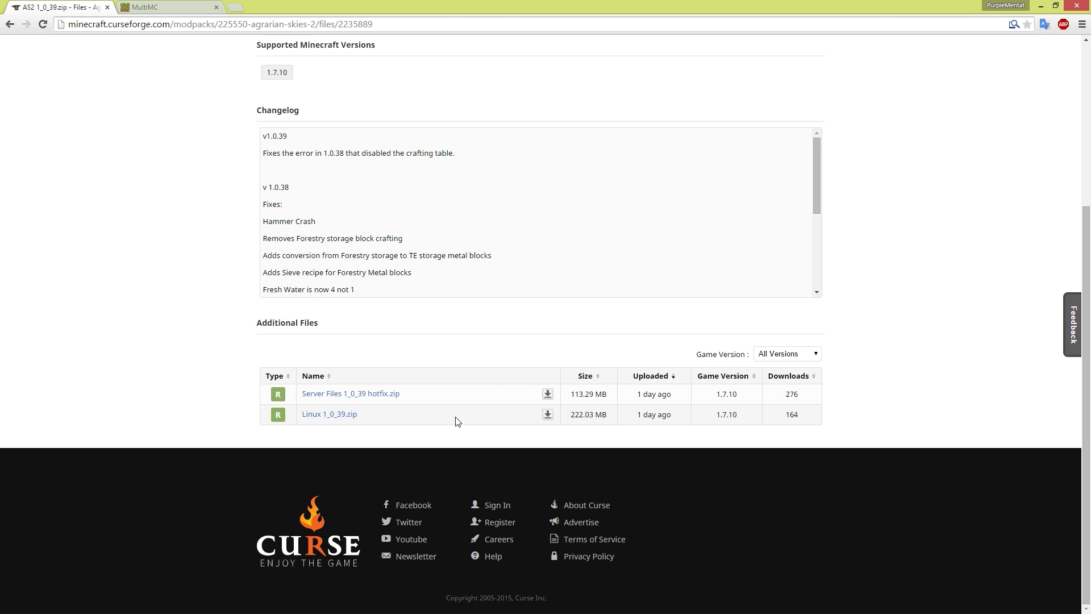
pyautogui.click(548, 415)
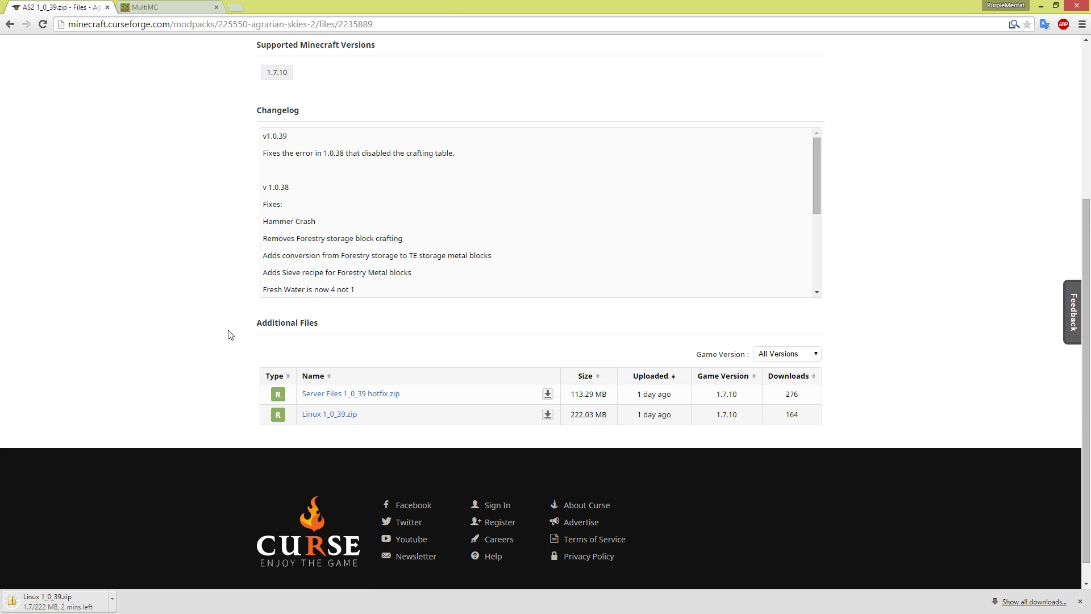
pyautogui.click(68, 599)
pyautogui.click(1041, 7)
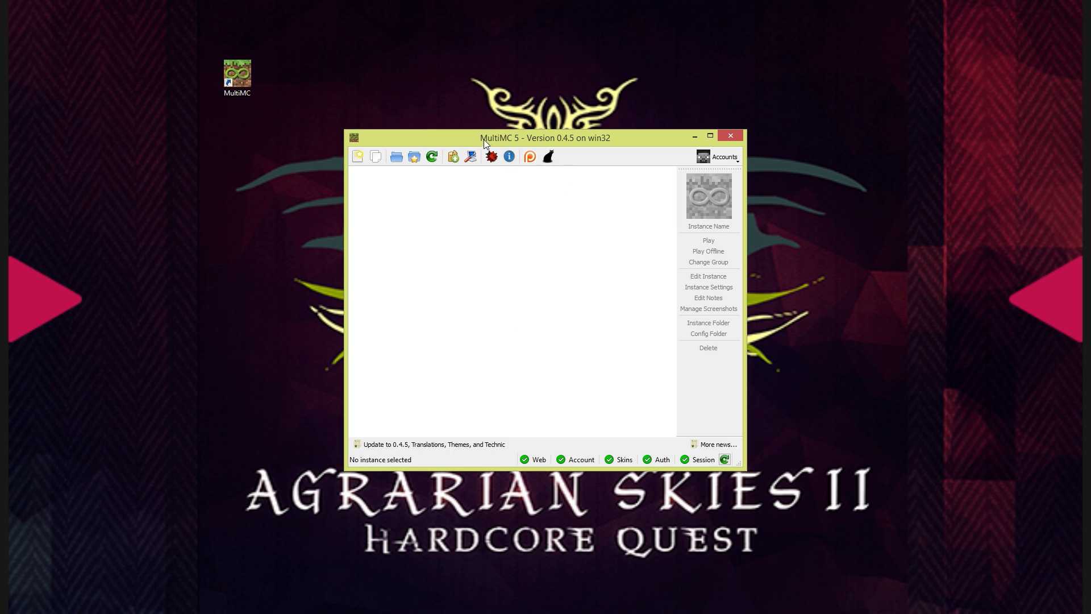
pyautogui.moveTo(502, 141); pyautogui.dragTo(419, 128)
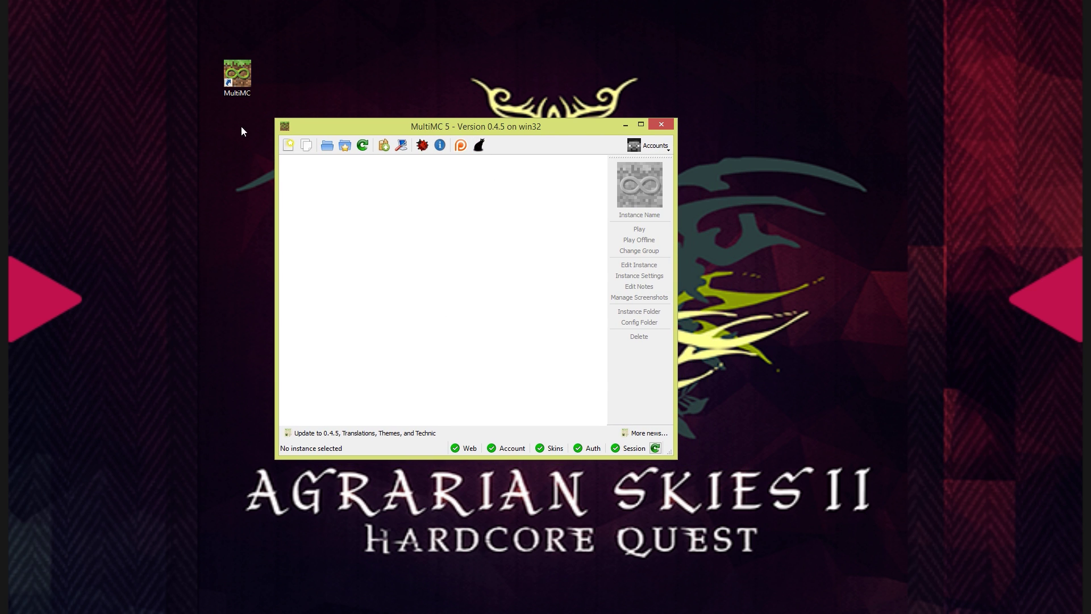
pyautogui.click(644, 149)
pyautogui.click(665, 197)
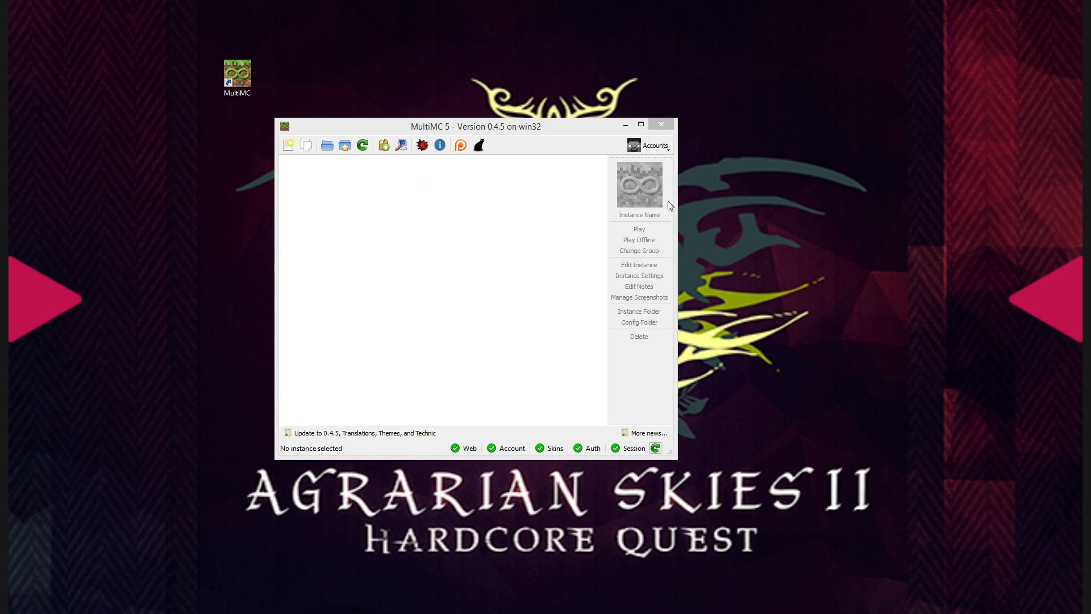
pyautogui.moveTo(577, 149); pyautogui.dragTo(316, 126)
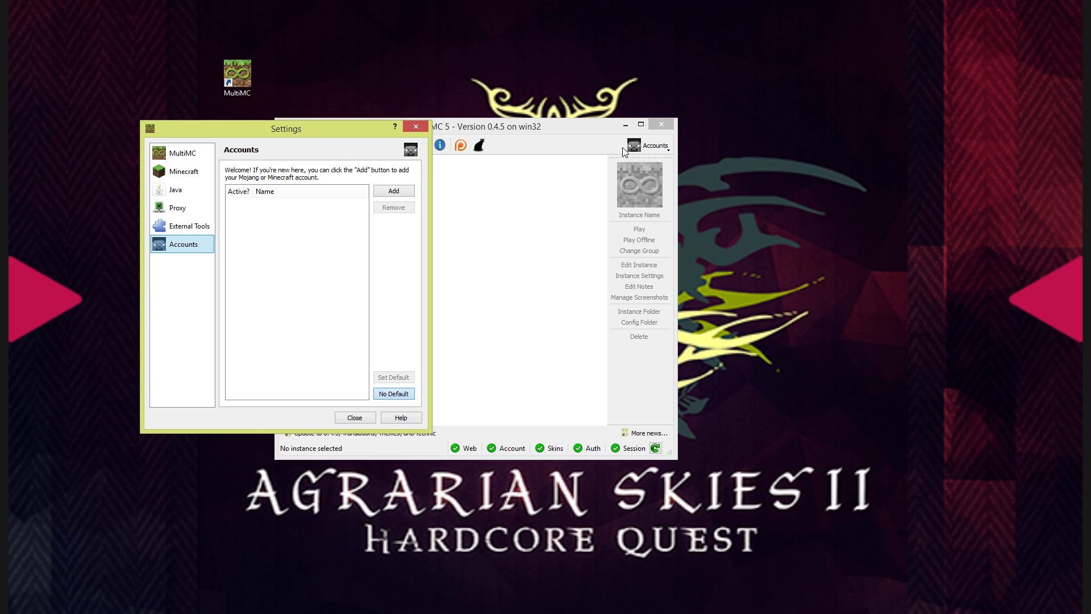
pyautogui.click(415, 126)
# Add a Mojang account in MultiMC's account settings, entering the account e-mail and password.
pyautogui.click(646, 146)
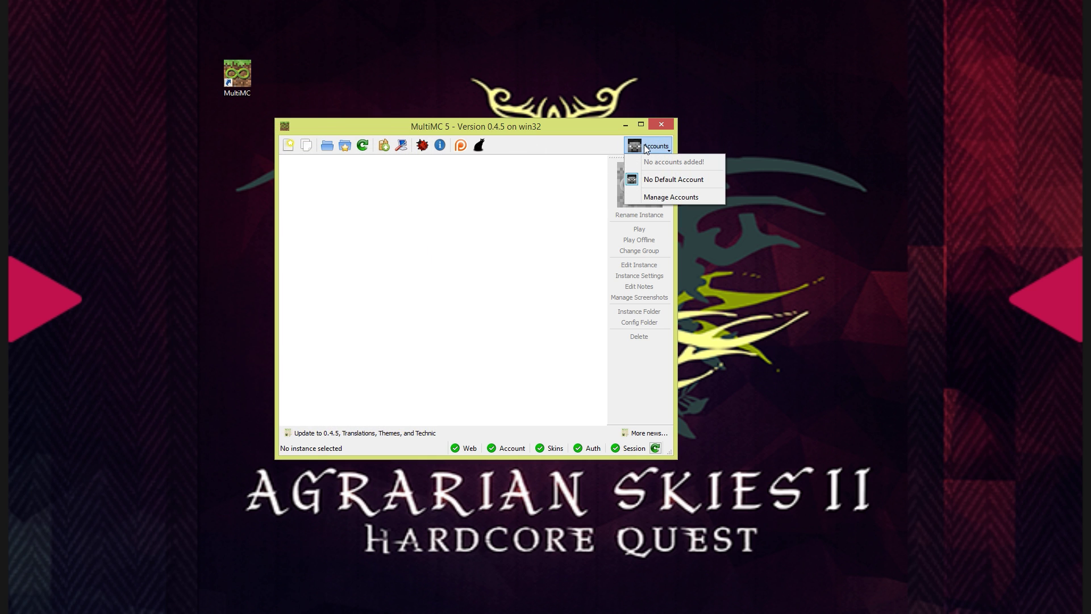
pyautogui.click(658, 197)
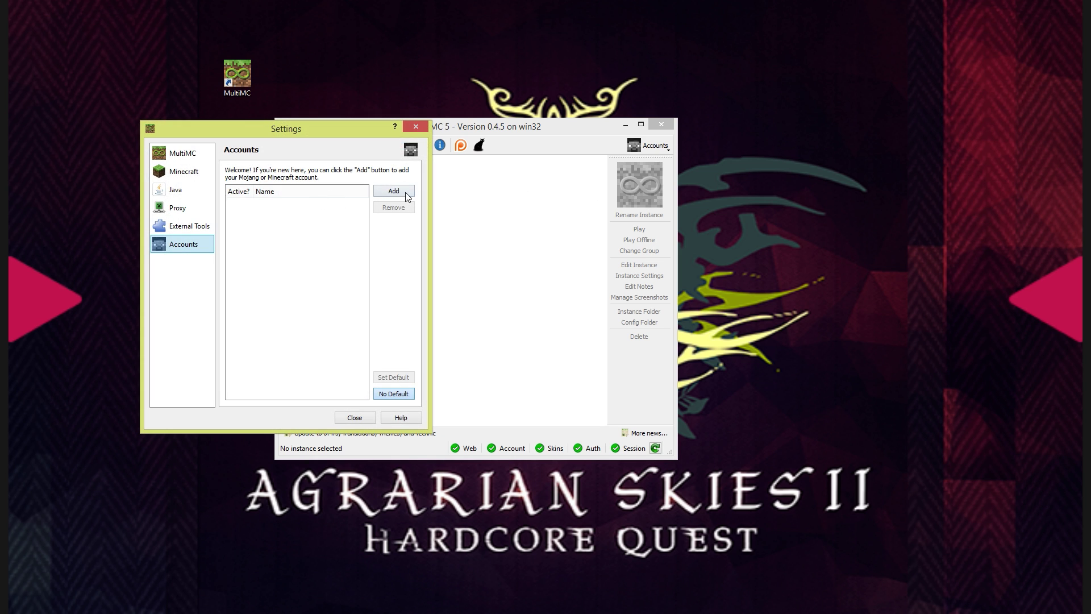
pyautogui.click(406, 194)
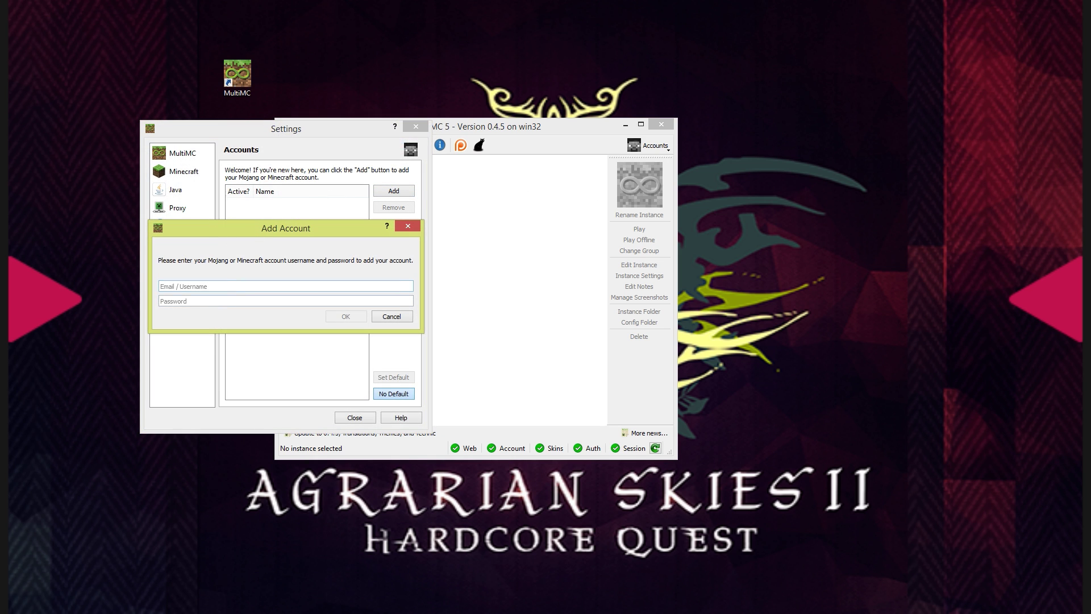
pyautogui.moveTo(295, 228); pyautogui.dragTo(1090, 233)
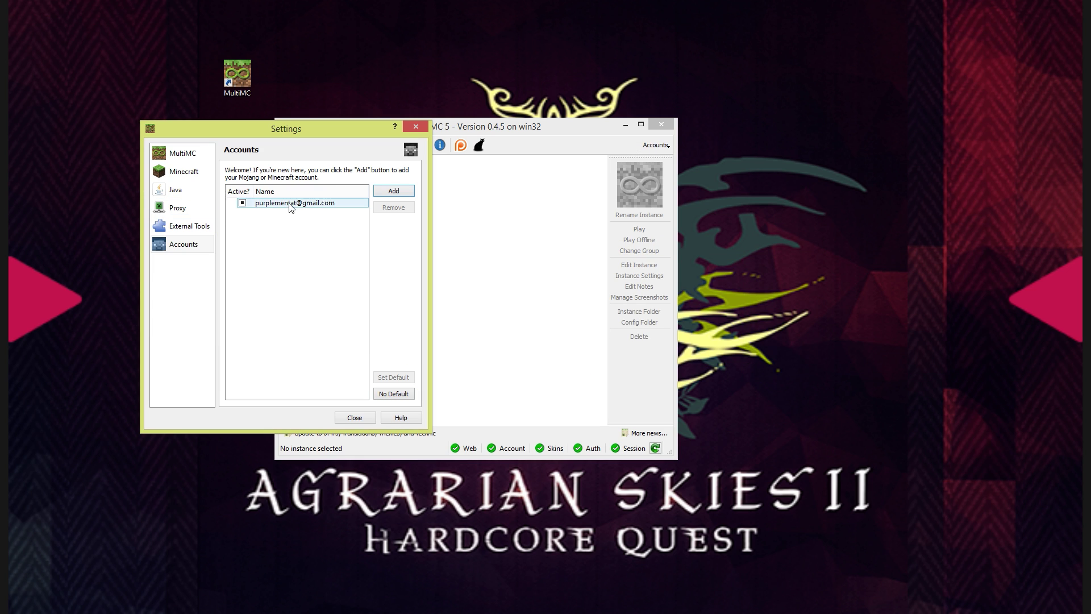
# Make the added account the default, close the settings and check the selected profile in the accounts list.
pyautogui.click(290, 204)
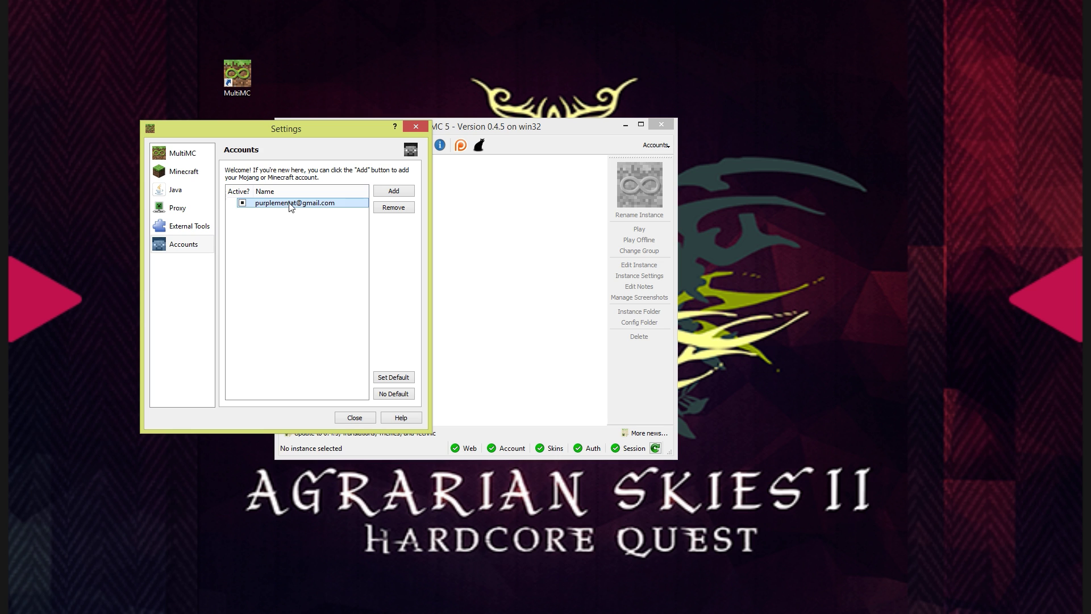
pyautogui.click(389, 378)
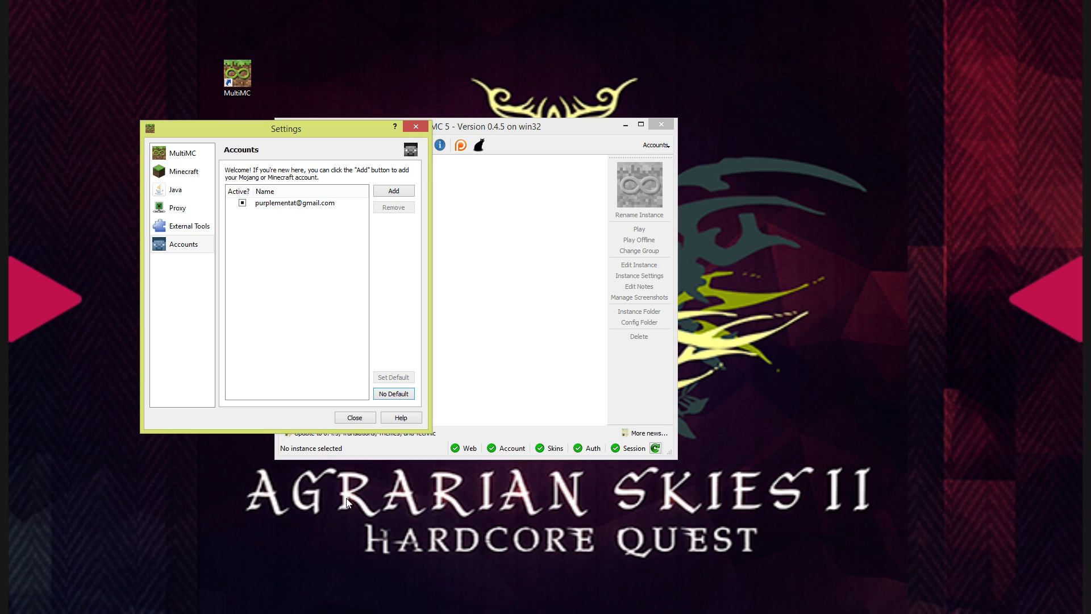
pyautogui.click(357, 417)
pyautogui.click(655, 144)
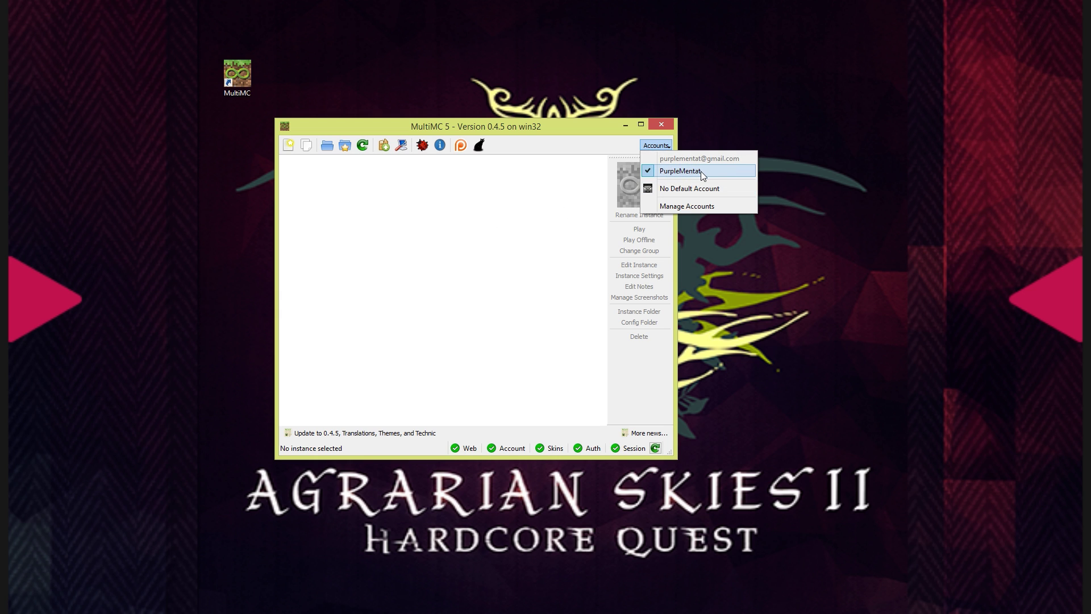
pyautogui.click(380, 244)
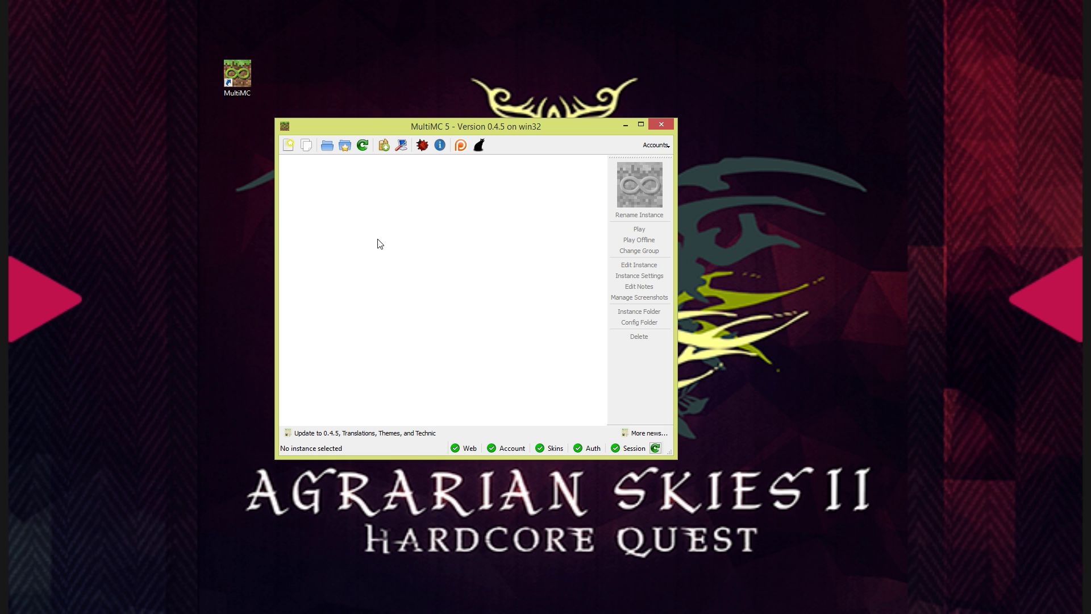
# Start a new instance named "Agrarian Skies 2" and set its Minecraft version to 1.7.10.
pyautogui.click(289, 146)
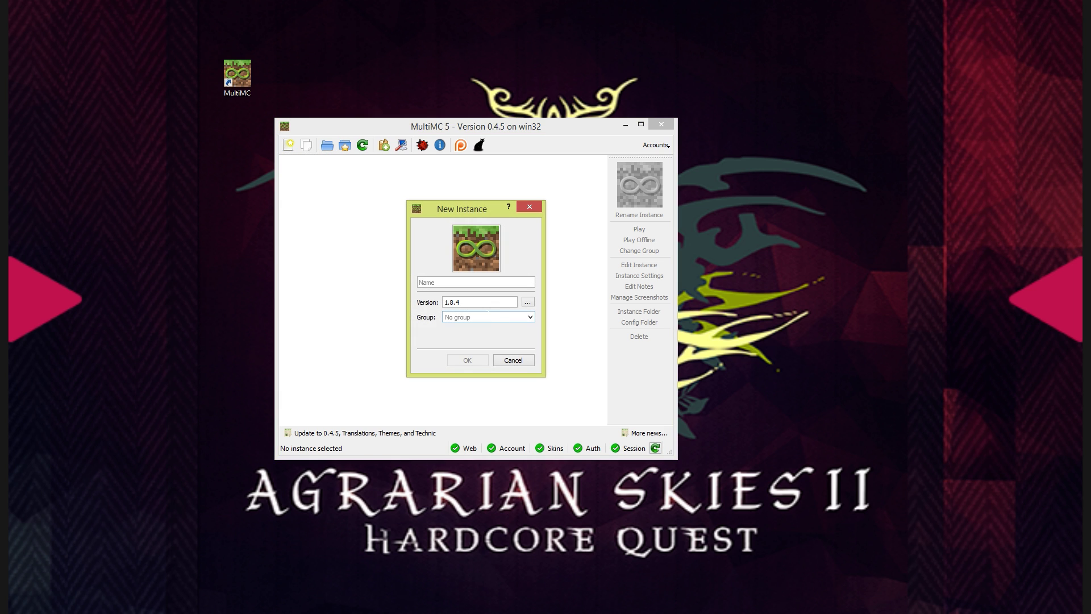
pyautogui.write('Agrarian Skies 2')
pyautogui.click(528, 302)
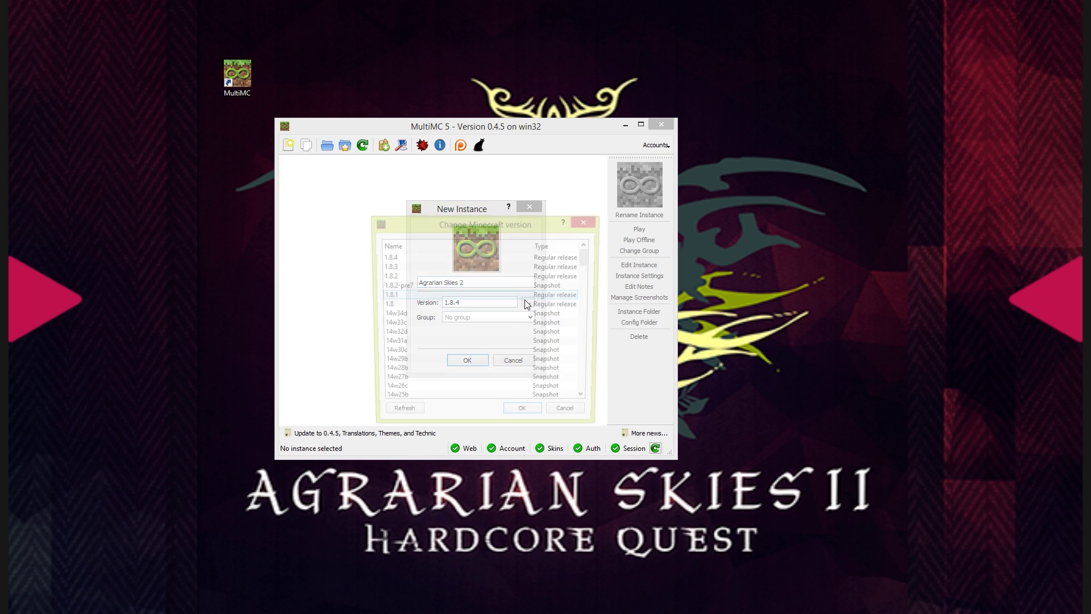
pyautogui.scroll(-3, 500, 309)
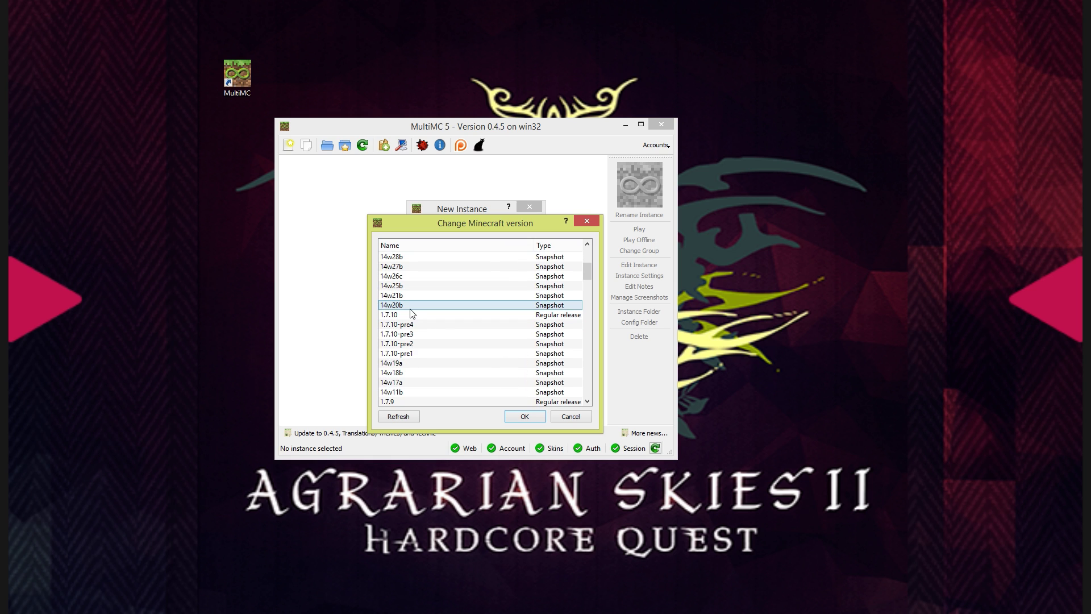
pyautogui.click(575, 315)
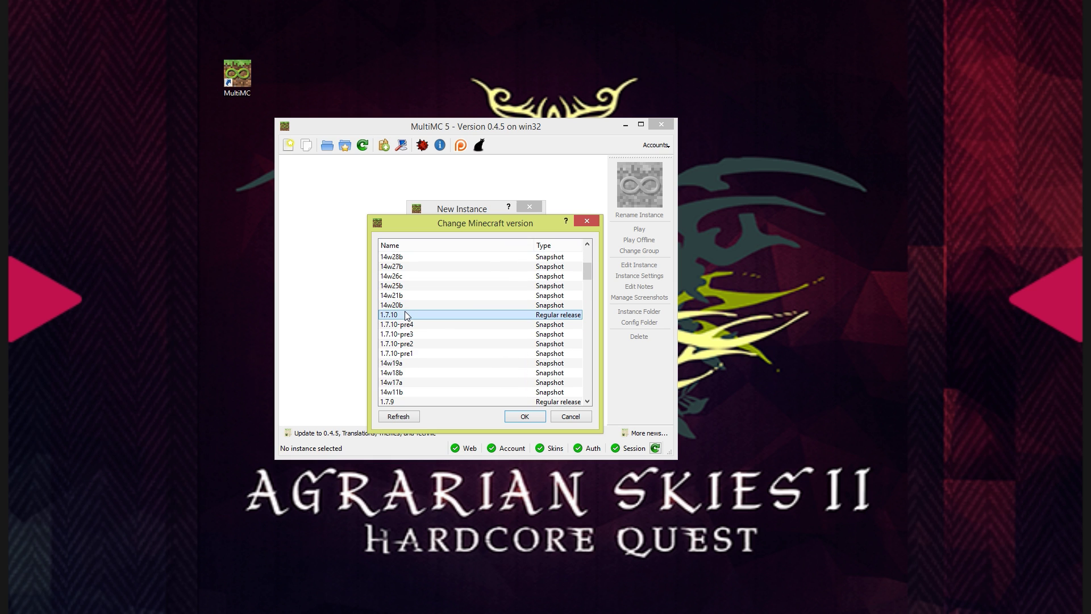
pyautogui.click(526, 419)
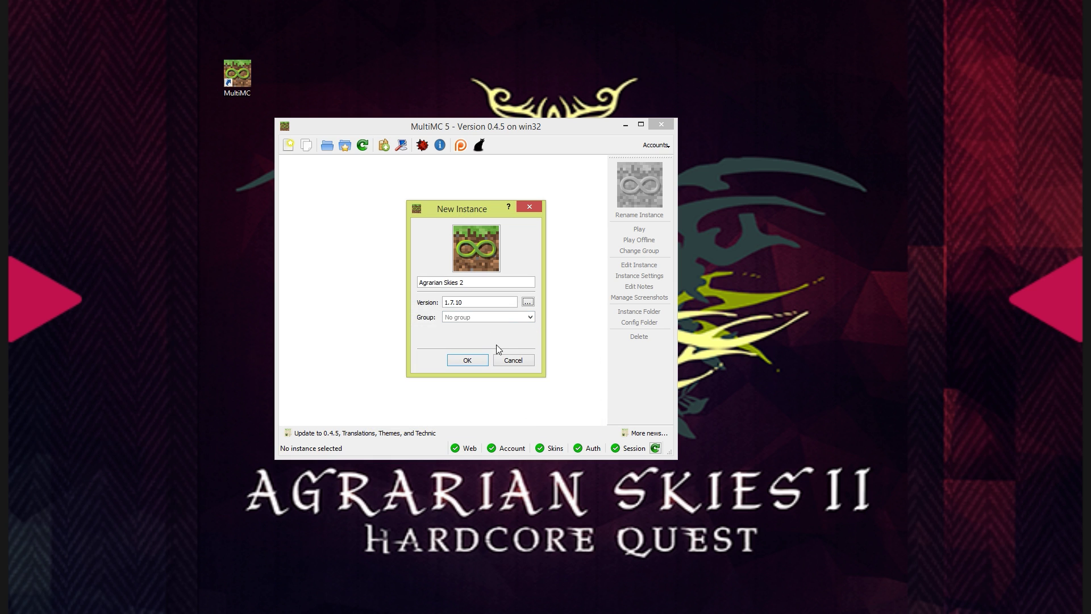
# Set the new instance's icon to netherstar.
pyautogui.click(474, 242)
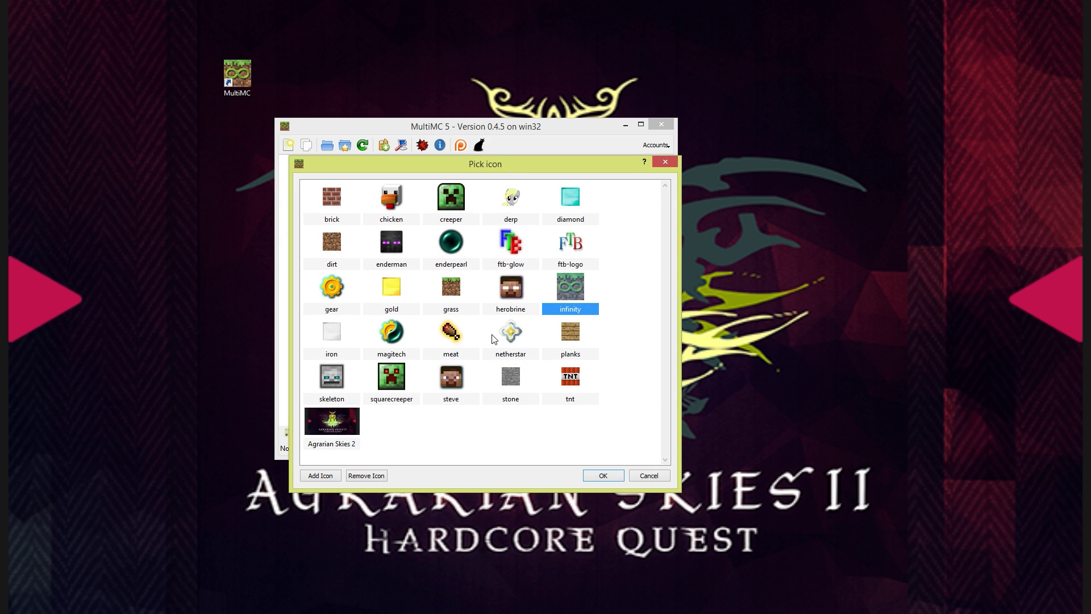
pyautogui.click(518, 326)
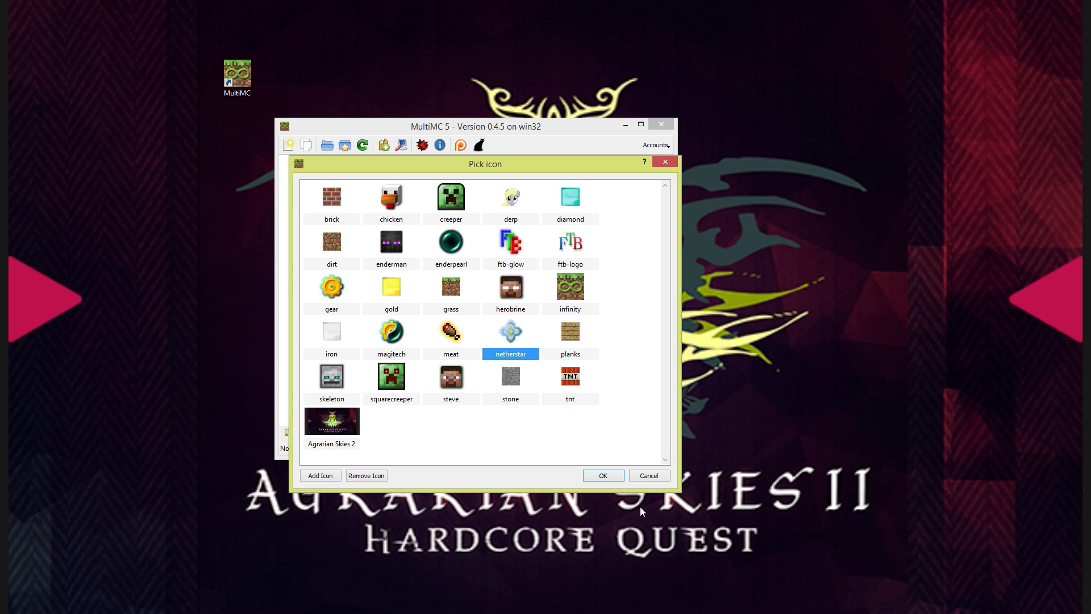
pyautogui.click(356, 422)
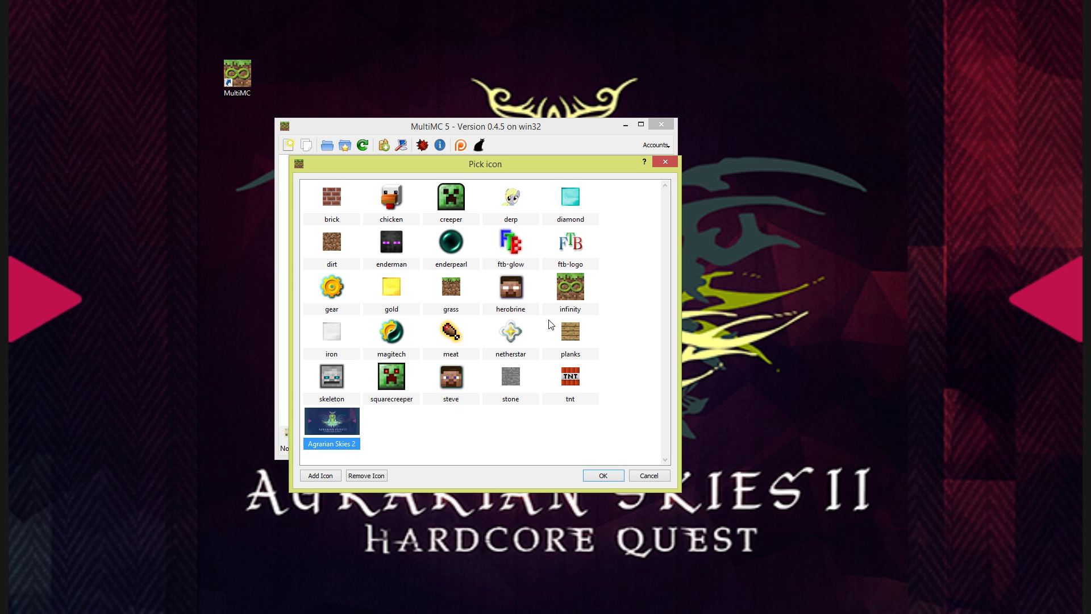
pyautogui.click(503, 349)
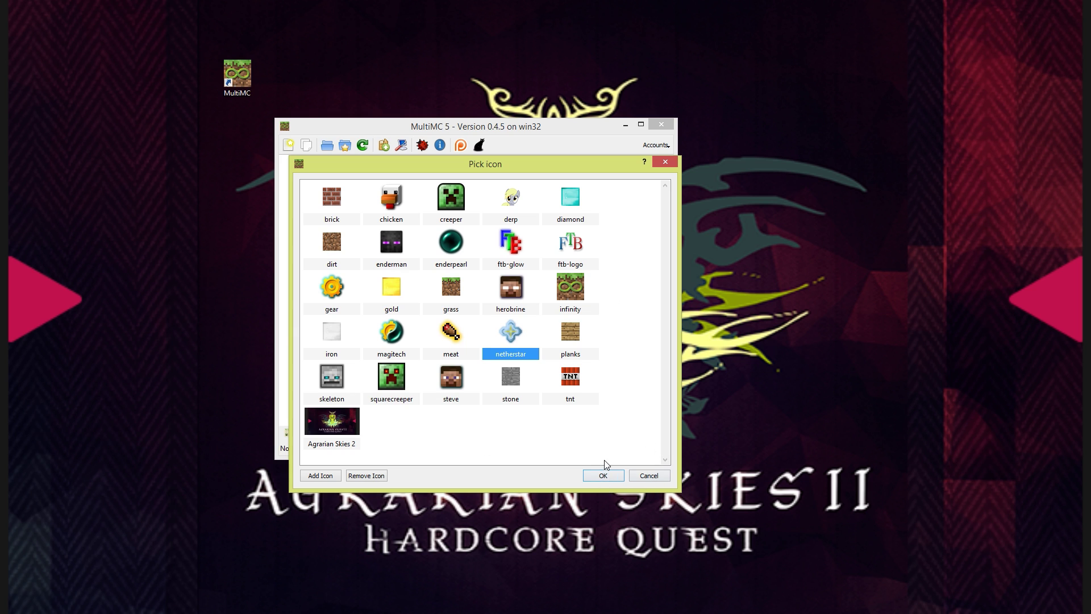
pyautogui.click(608, 476)
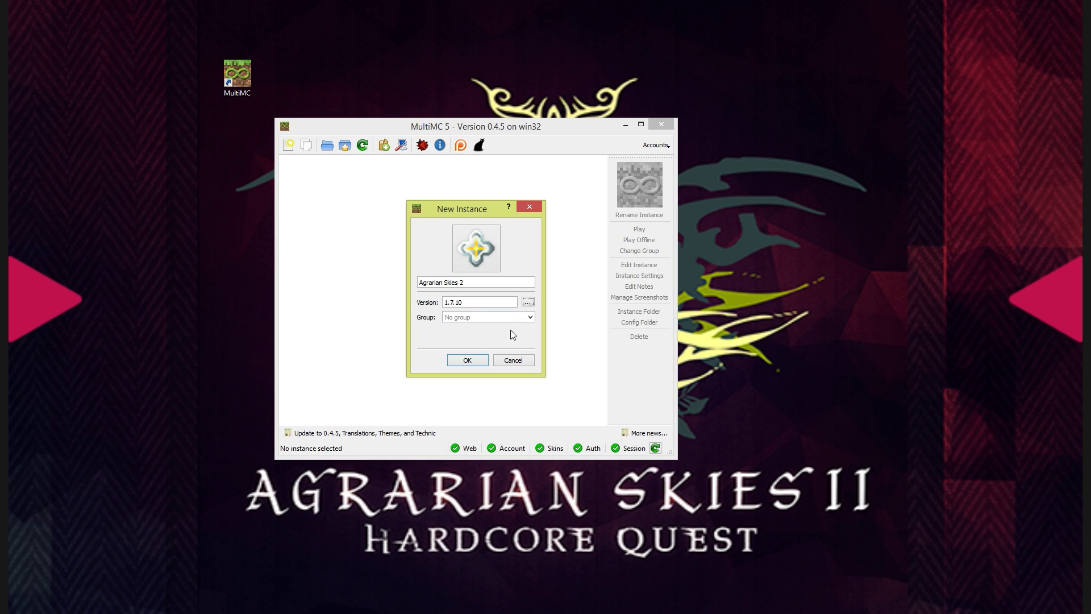
# Assign the instance to a new group named "Jaded's Evil Packs" and create it.
pyautogui.click(530, 318)
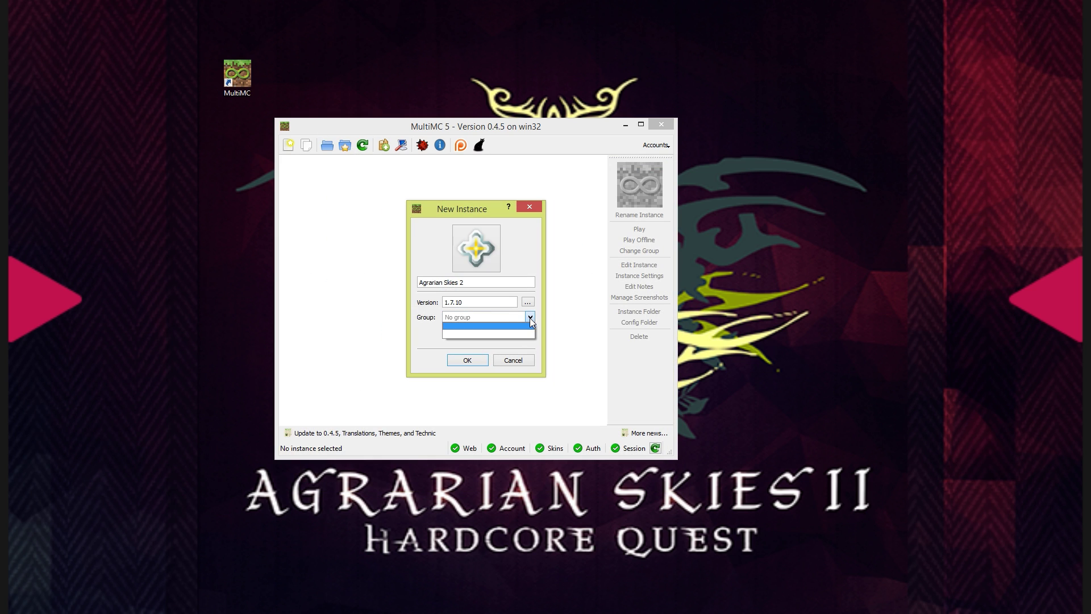
pyautogui.click(529, 318)
pyautogui.write('Jad')
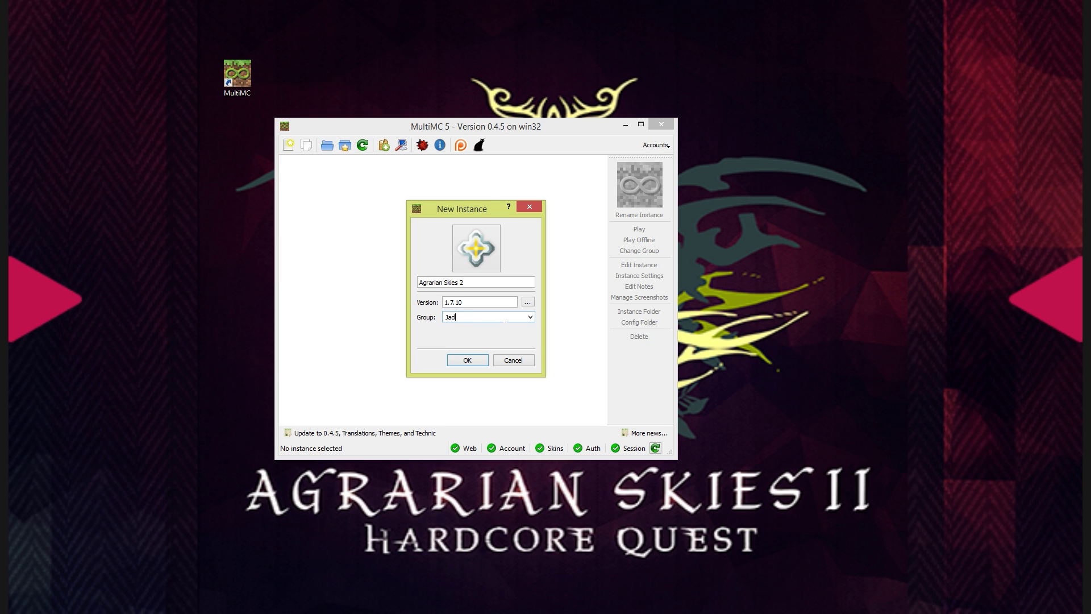
pyautogui.write("ed's Evil PAcks")
pyautogui.press('Return')
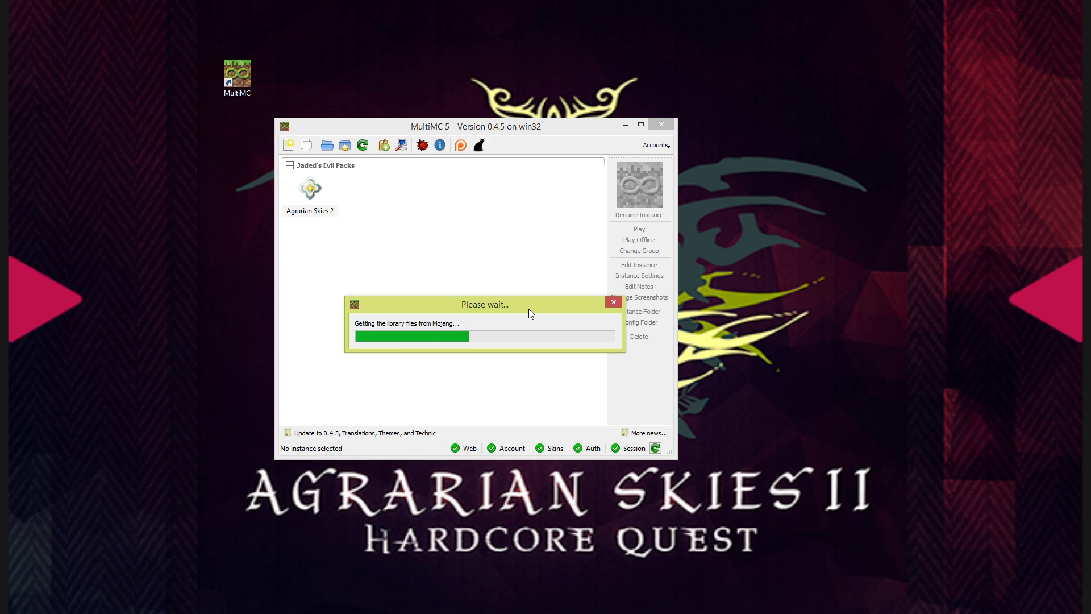
pyautogui.moveTo(520, 306); pyautogui.dragTo(912, 231)
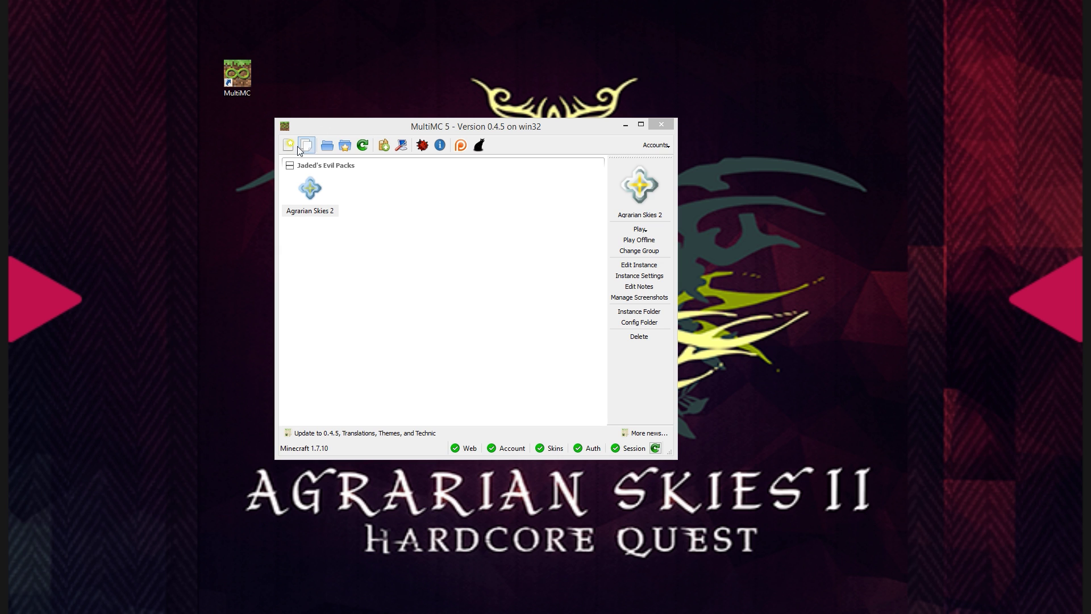
pyautogui.click(313, 189)
pyautogui.rightClick(313, 188)
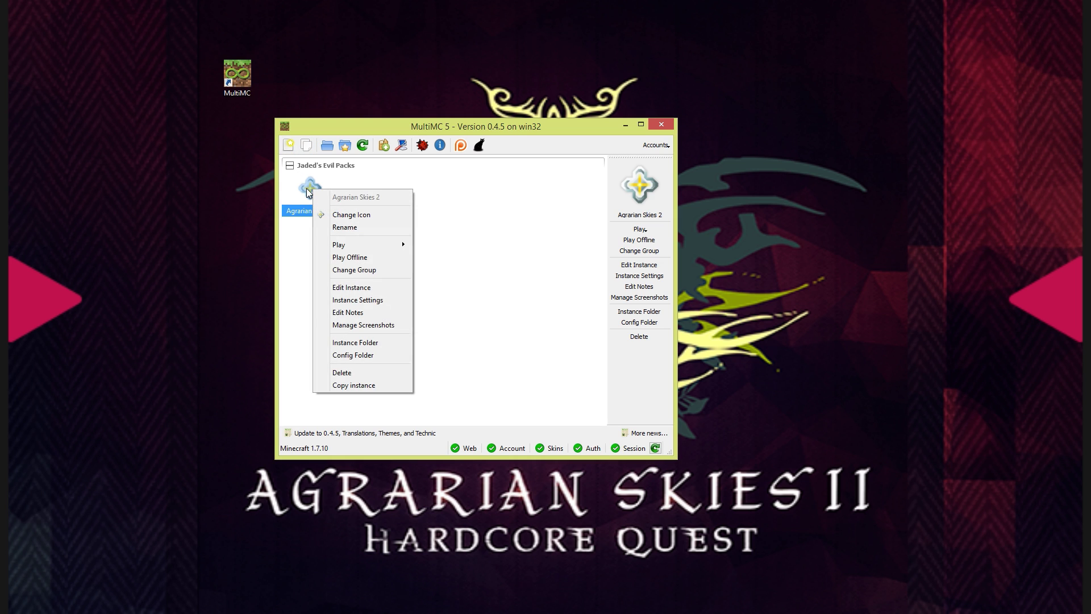
pyautogui.click(458, 256)
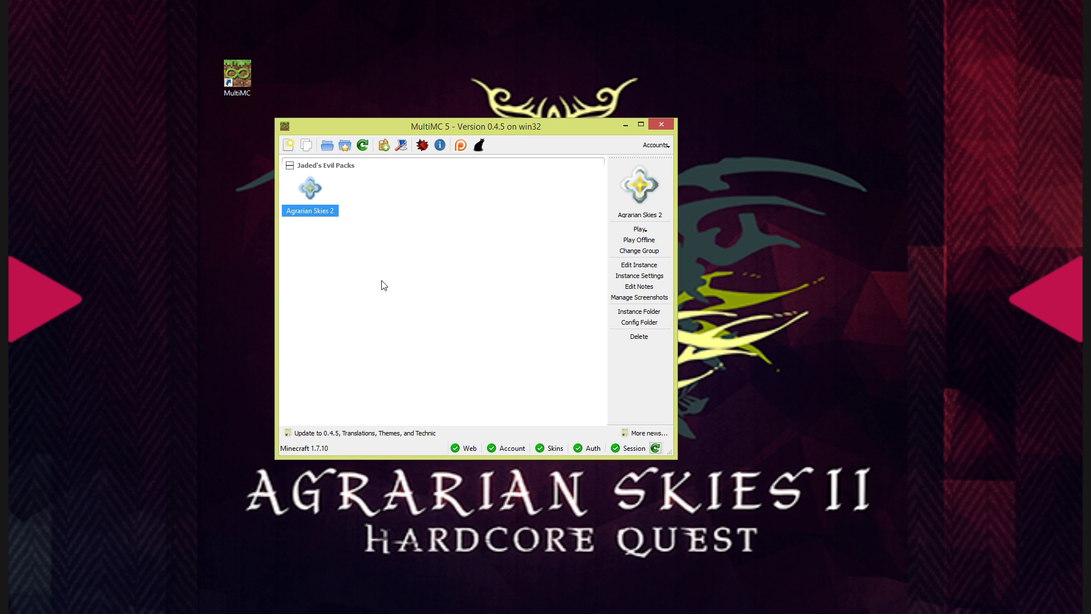
pyautogui.rightClick(305, 197)
pyautogui.click(332, 182)
# Bring up the Forge version list for the Agrarian Skies 2 instance and check the archive's read me for the required build.
pyautogui.click(639, 265)
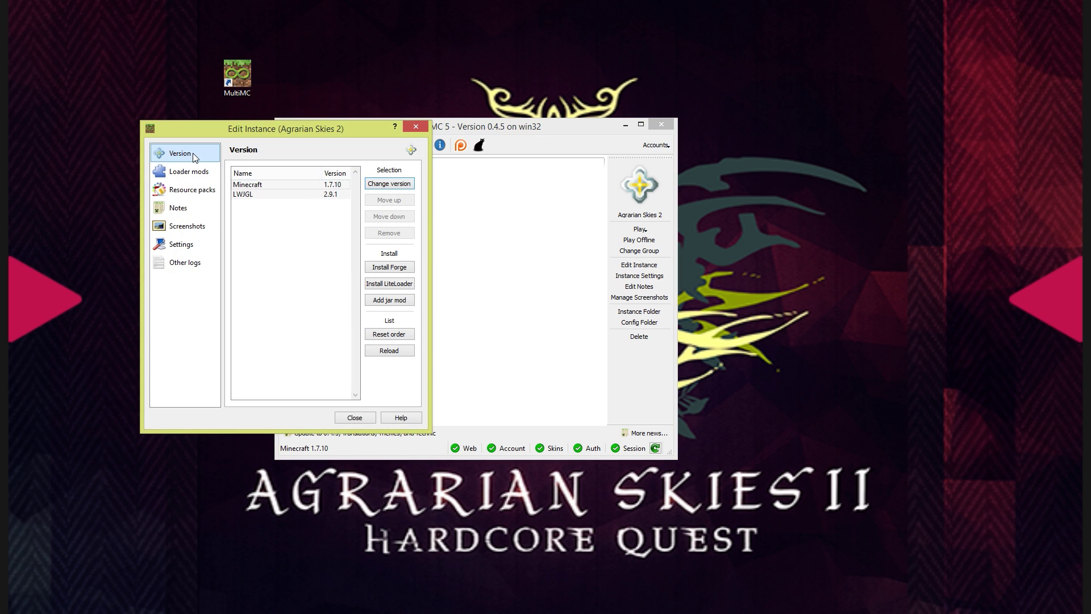
pyautogui.click(388, 269)
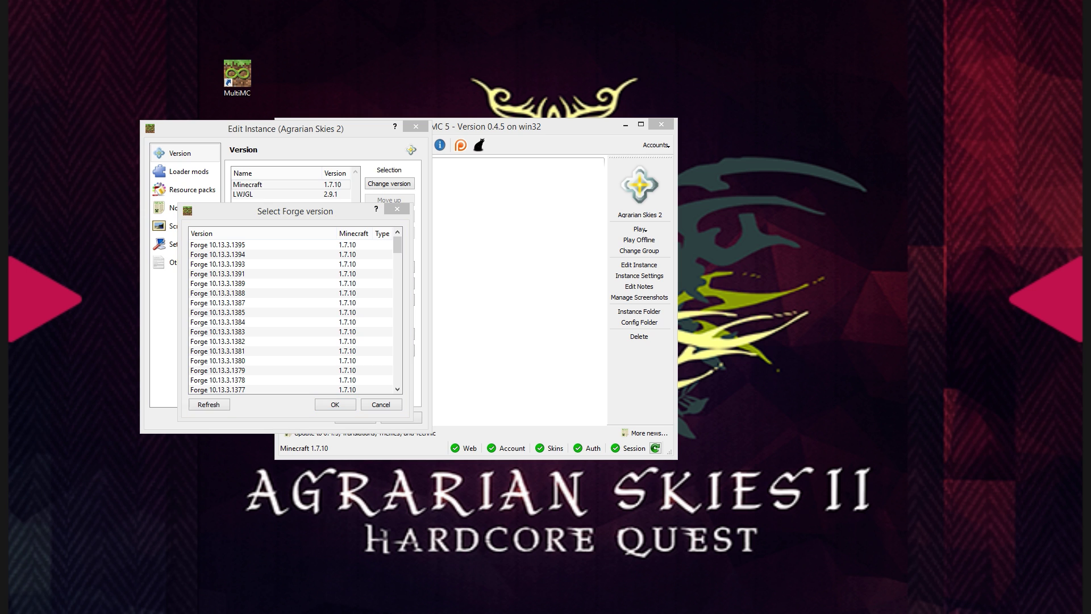
pyautogui.moveTo(1090, 132); pyautogui.dragTo(557, 132)
pyautogui.doubleClick(319, 261)
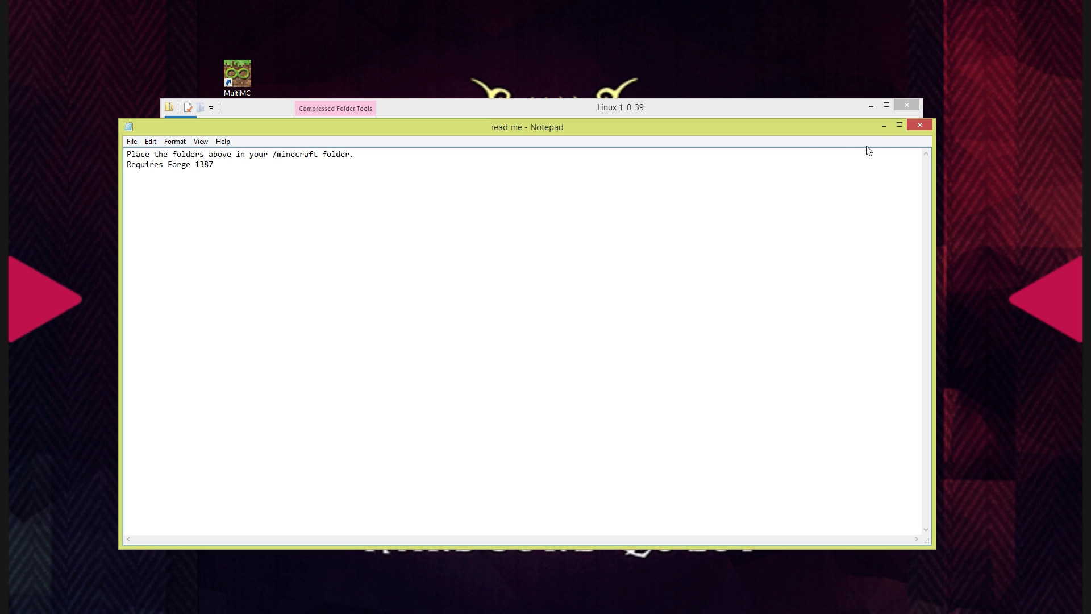
pyautogui.click(918, 126)
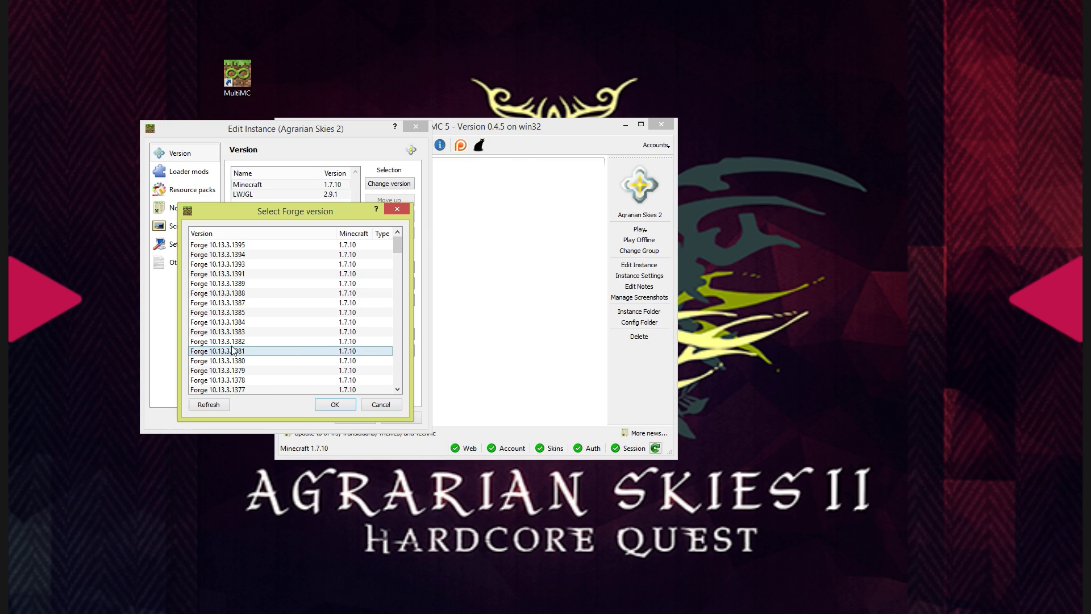
# Install Forge 10.13.3.1387 for the instance and close the instance editor.
pyautogui.click(244, 303)
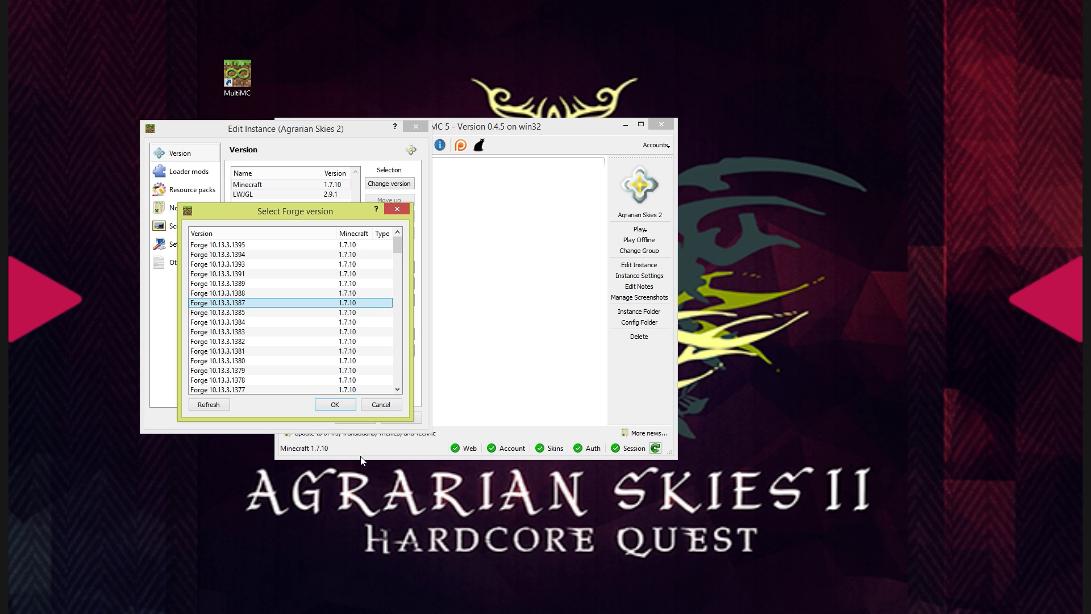
pyautogui.click(336, 405)
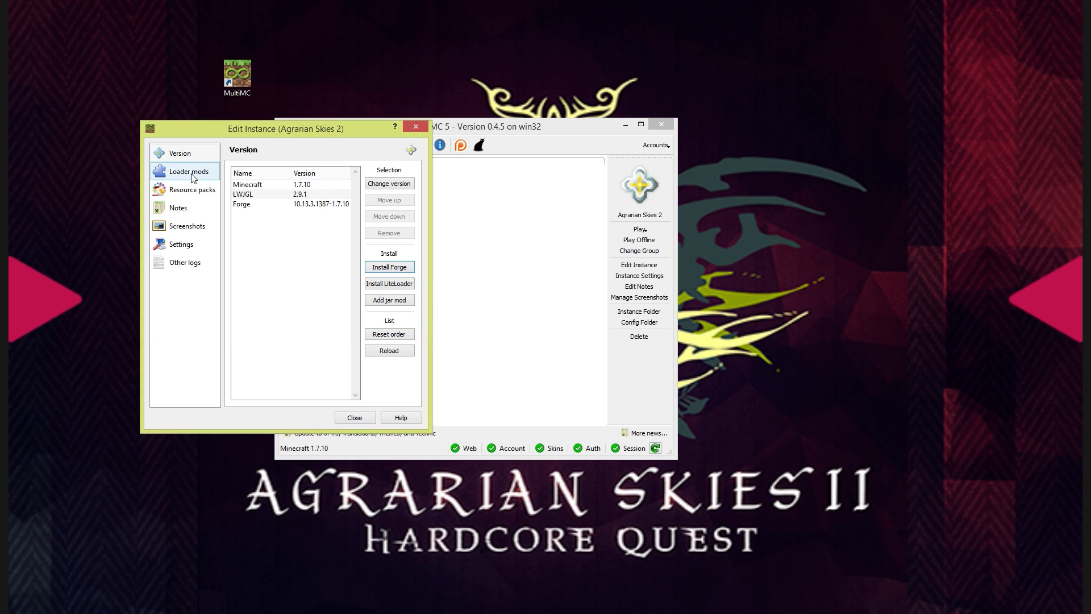
pyautogui.click(353, 419)
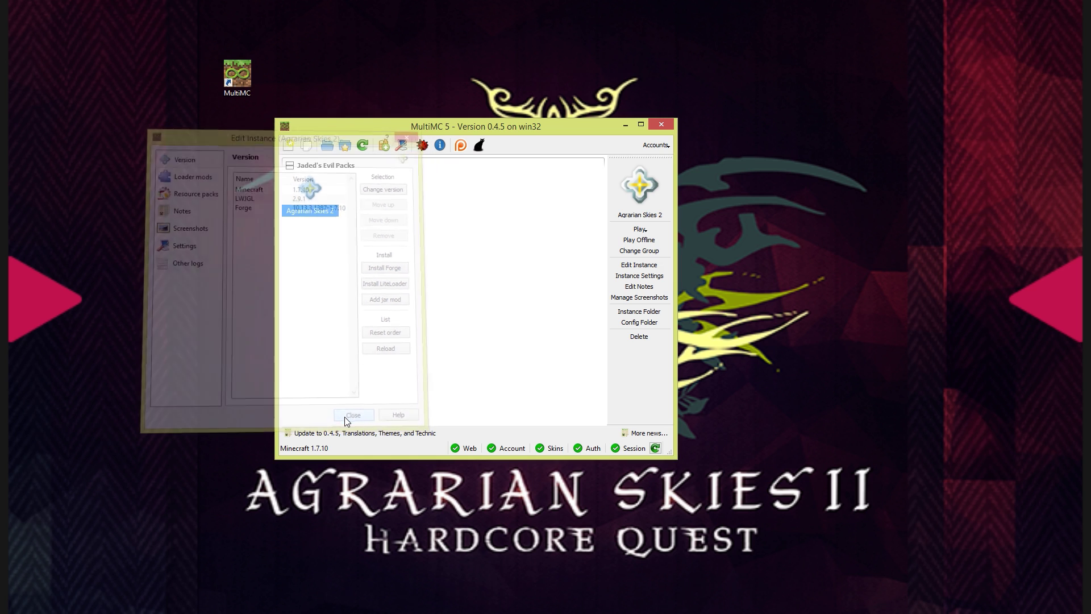
# Open the instances folder, dock its window to one half of the screen and go to Agrarian Skies 2's minecraft folder.
pyautogui.click(327, 146)
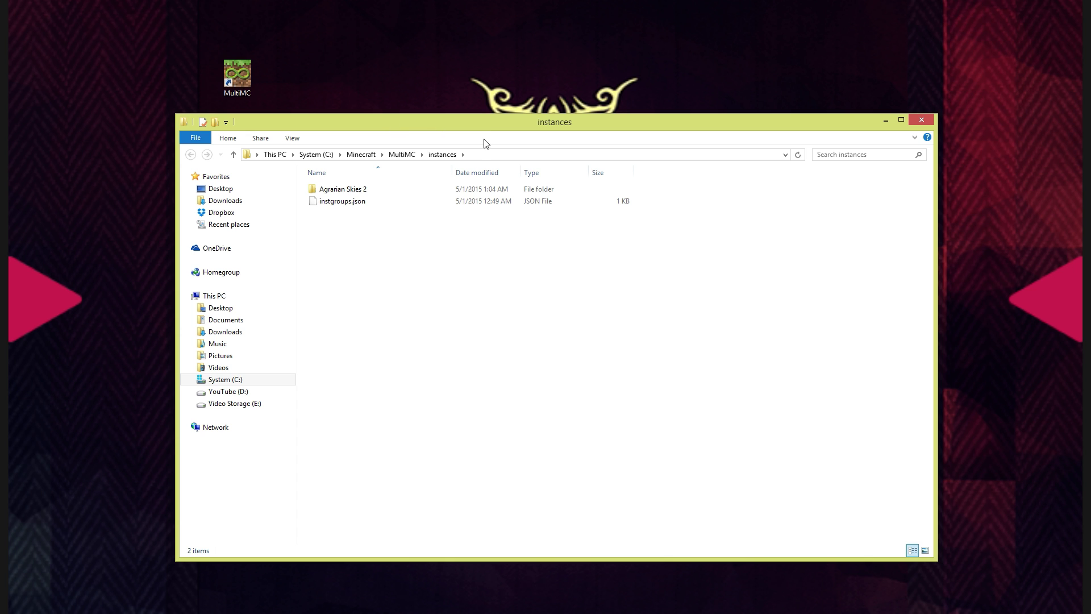
pyautogui.moveTo(484, 134); pyautogui.dragTo(2, 169)
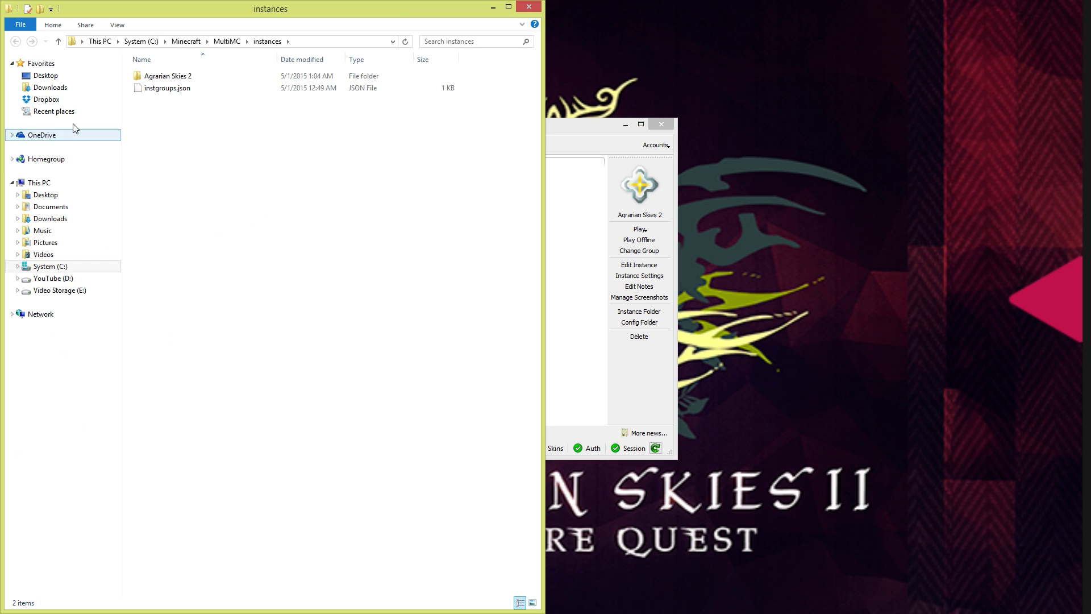
pyautogui.doubleClick(172, 78)
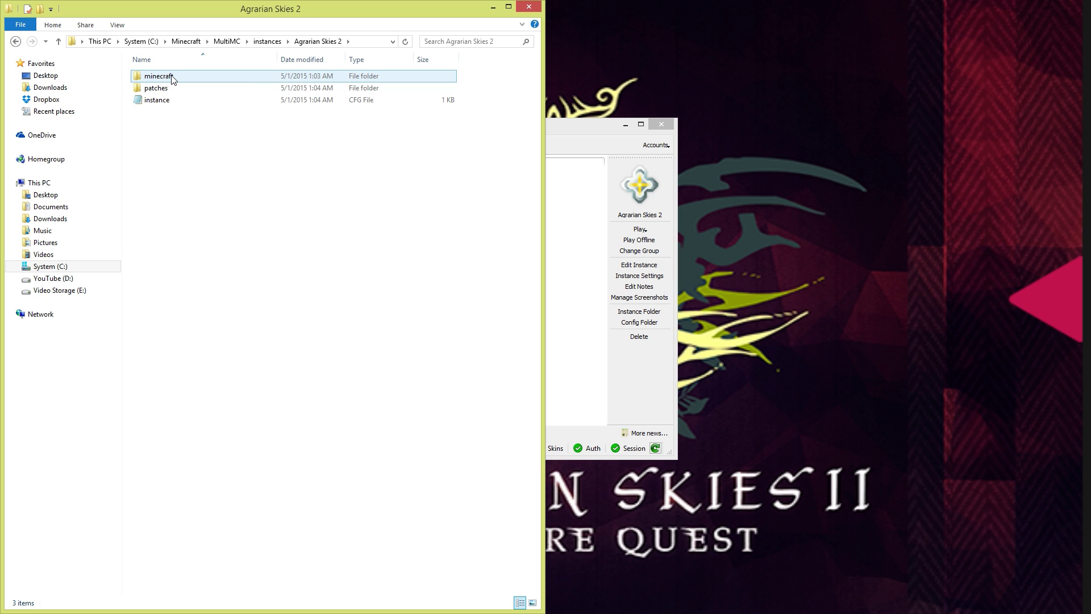
pyautogui.doubleClick(172, 78)
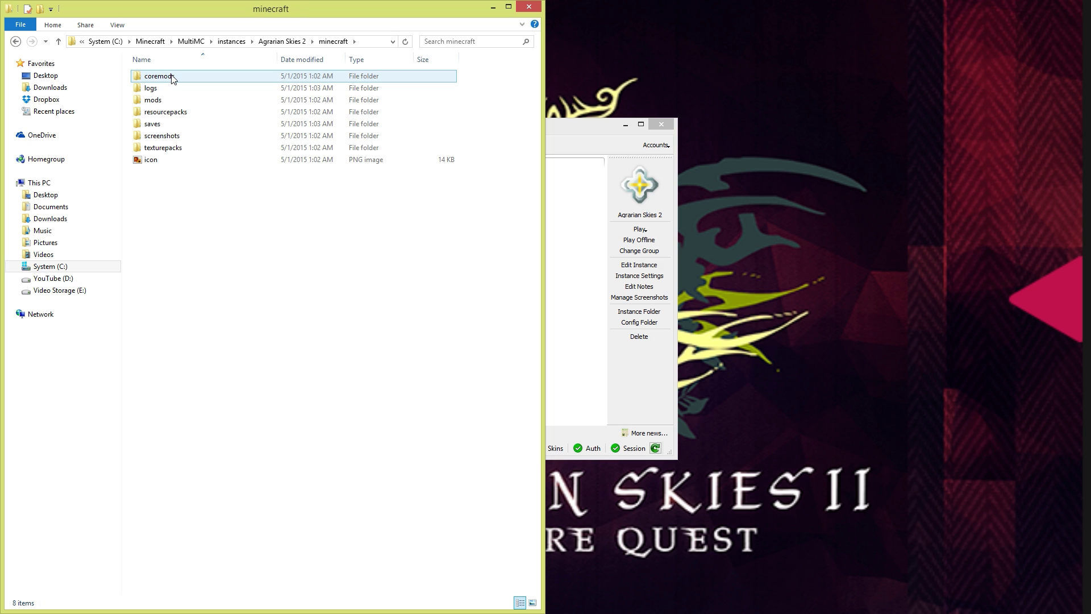
# Place the Linux 1_0_39 archive window alongside and copy the modpack folders from it into the instance's minecraft folder.
pyautogui.hotkey('alt', 'Tab')
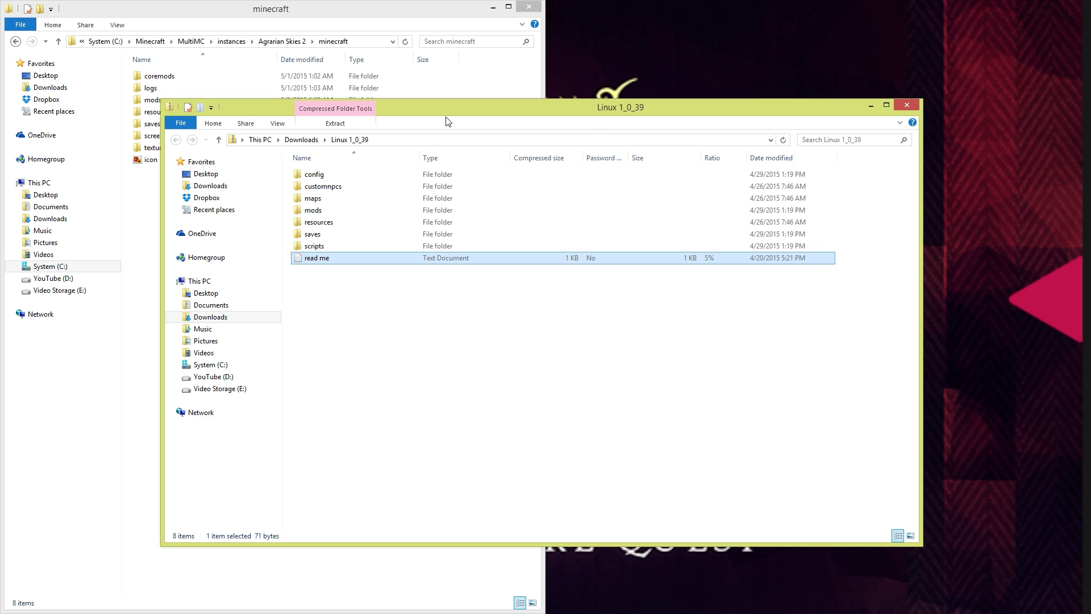
pyautogui.press('super+Right')
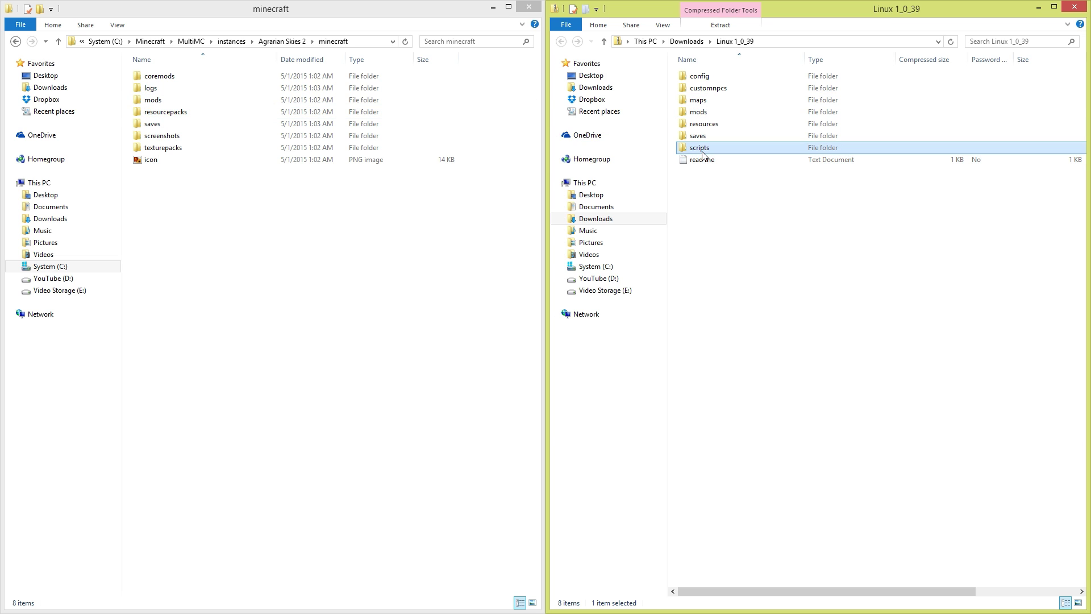
pyautogui.moveTo(714, 224); pyautogui.dragTo(198, 260)
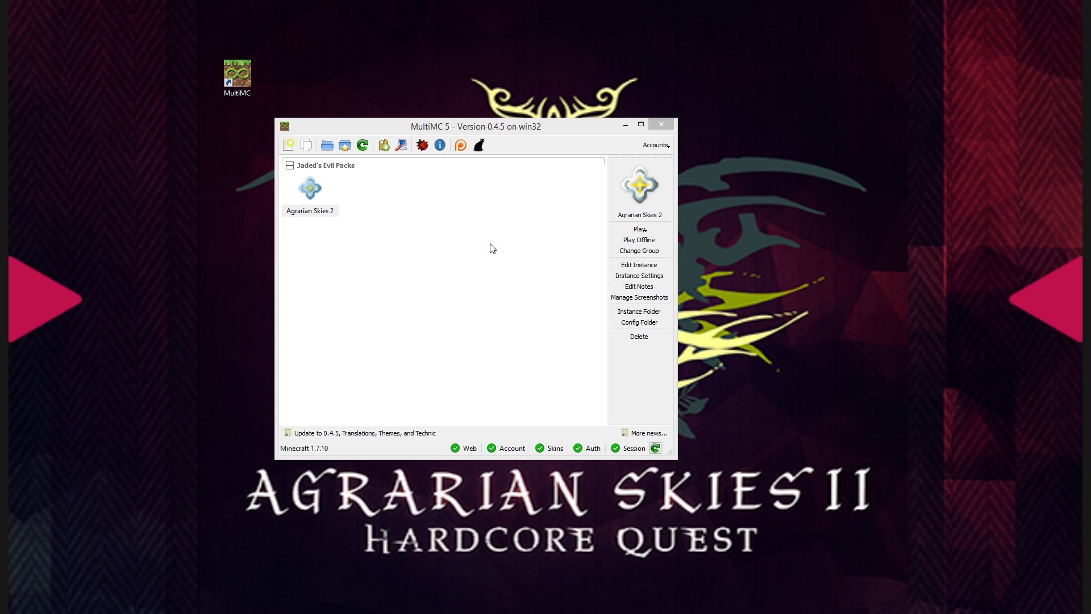
# Set the maximum memory allocation to 4096 MB in the global Java settings.
pyautogui.click(312, 190)
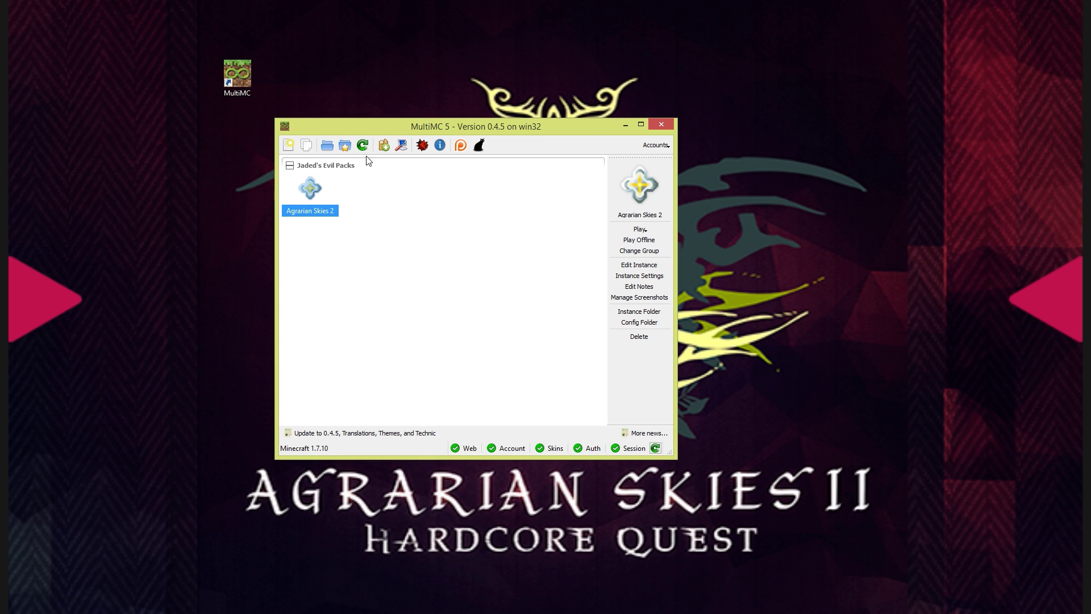
pyautogui.click(400, 146)
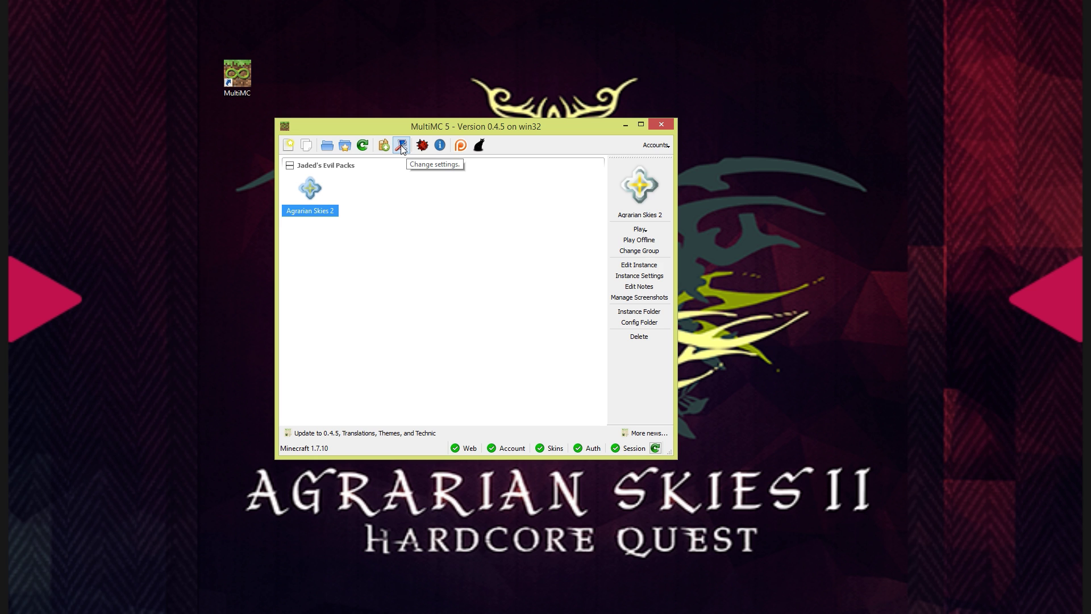
pyautogui.click(401, 147)
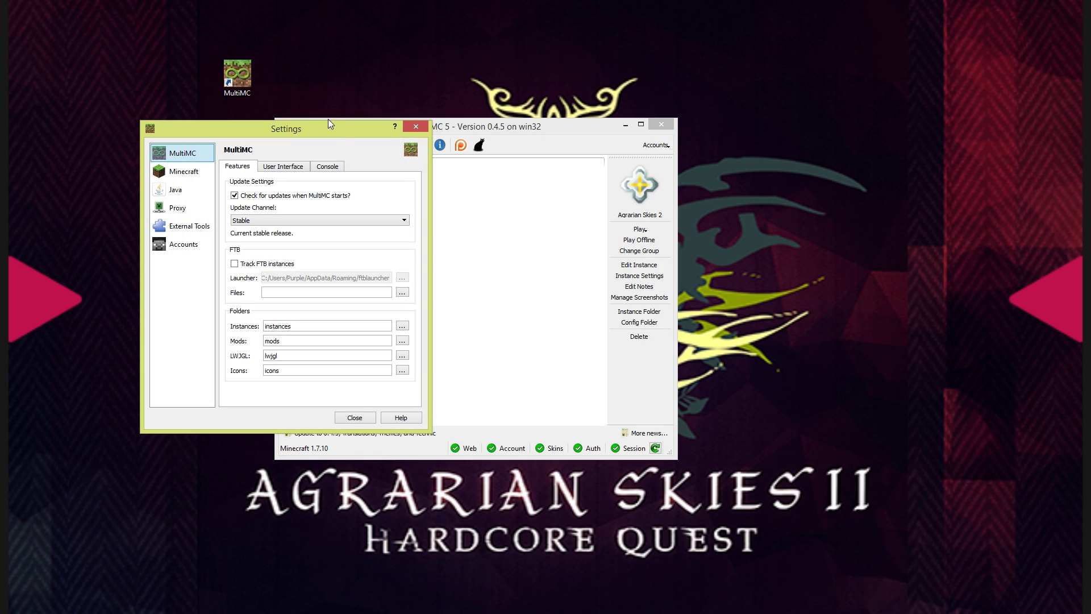
pyautogui.click(188, 190)
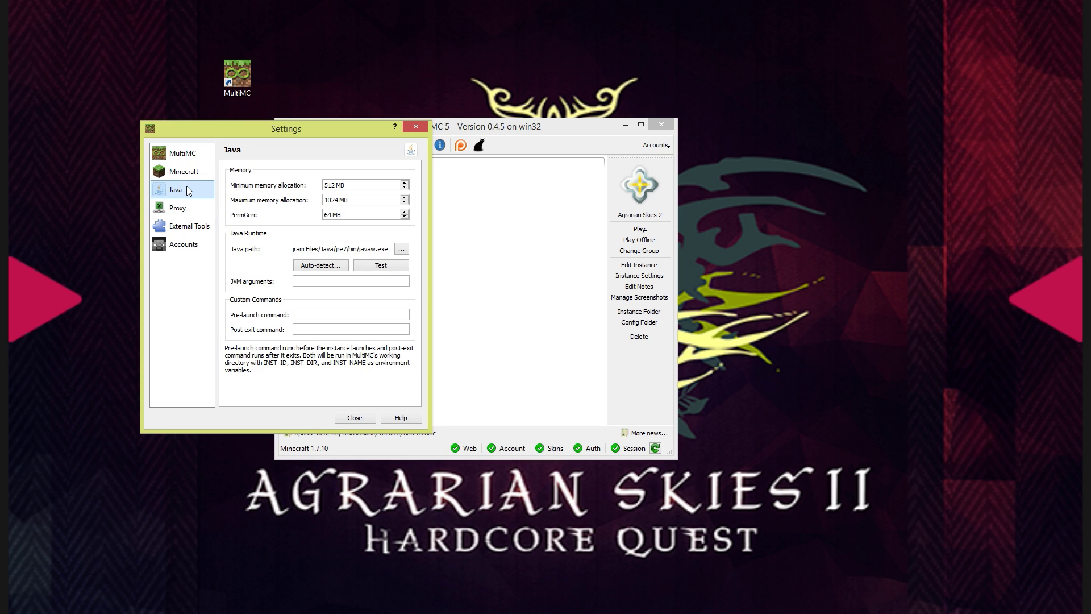
pyautogui.click(352, 185)
pyautogui.doubleClick(352, 185)
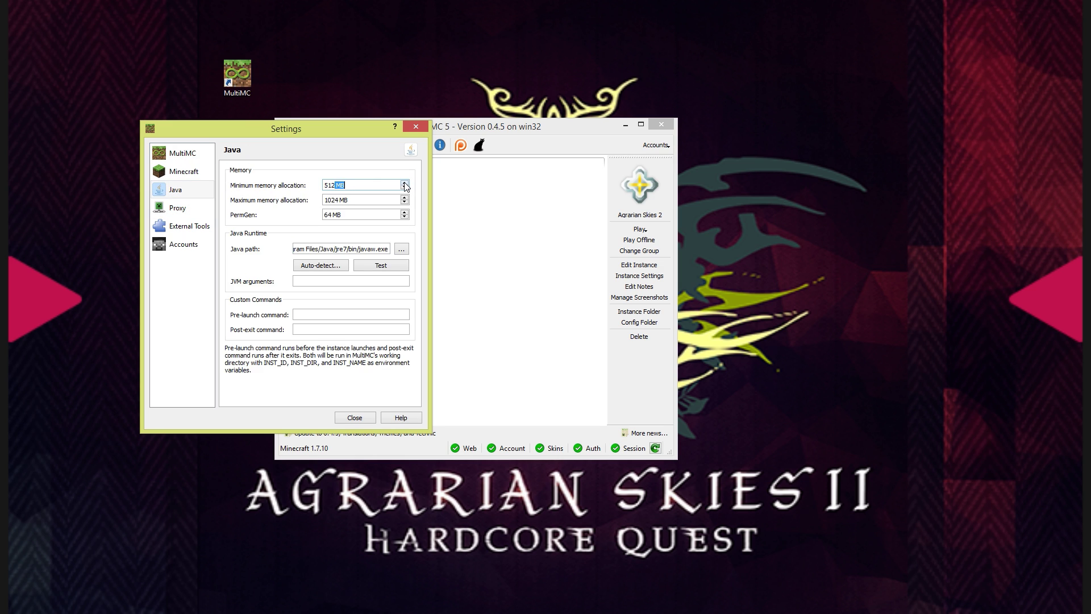
pyautogui.moveTo(352, 200); pyautogui.dragTo(323, 200)
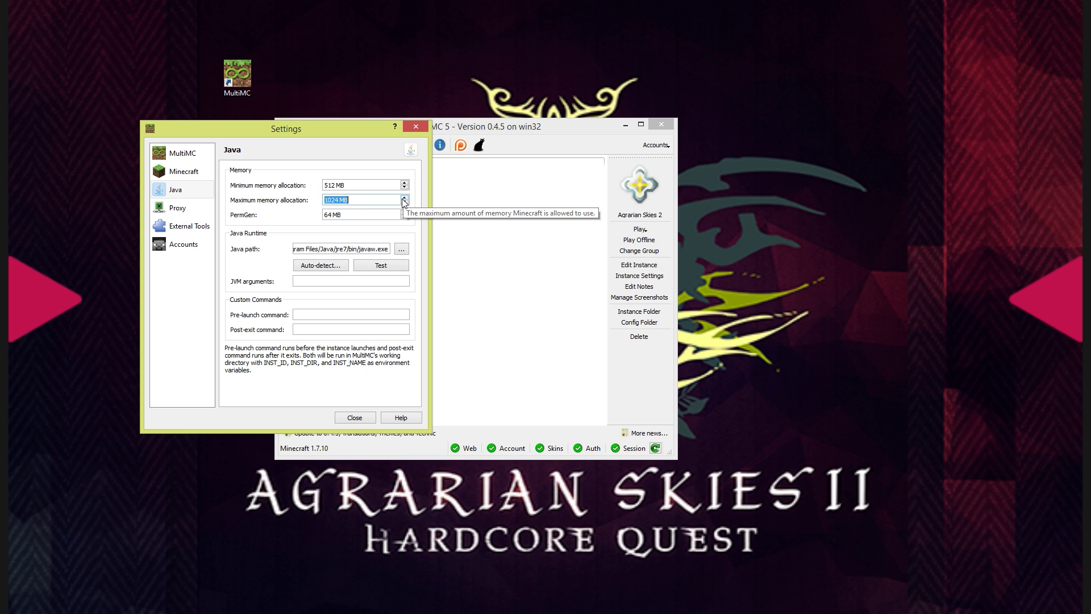
pyautogui.write('4096')
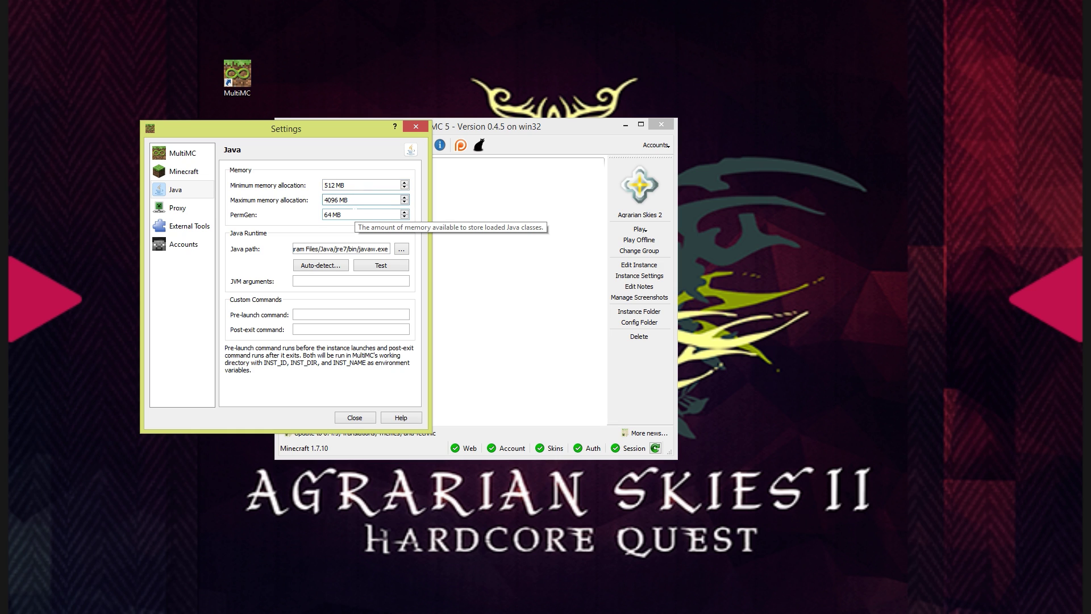
# Set PermGen to 256 MB and close the settings.
pyautogui.press('Tab')
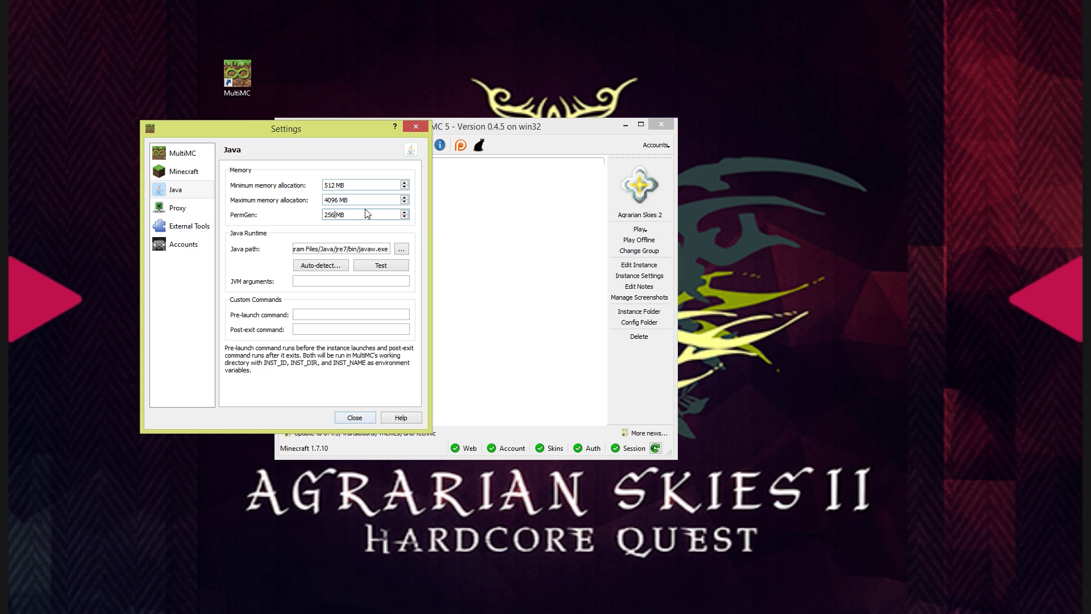
pyautogui.press('Return')
pyautogui.click(355, 422)
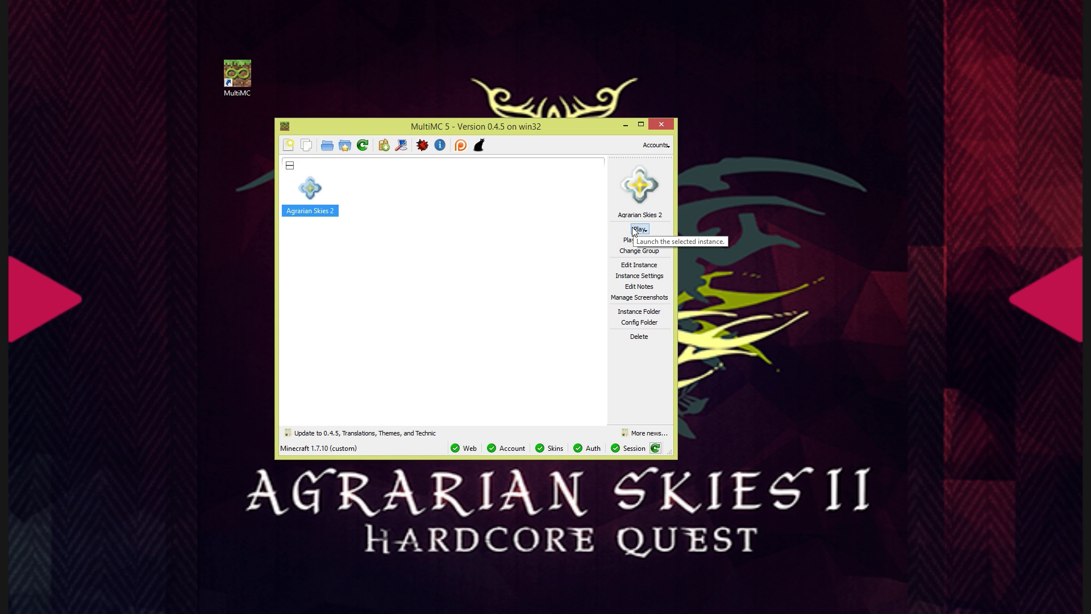
# Launch the Agrarian Skies 2 instance, move the console aside, maximize the game window and continue past the pack notice.
pyautogui.click(634, 229)
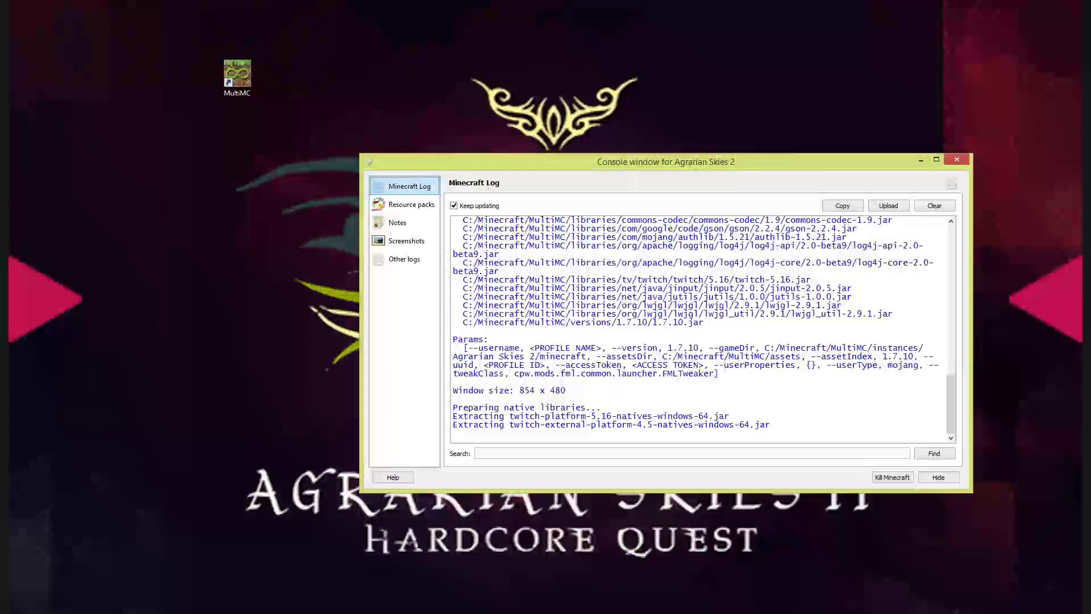
pyautogui.moveTo(723, 165); pyautogui.dragTo(377, 27)
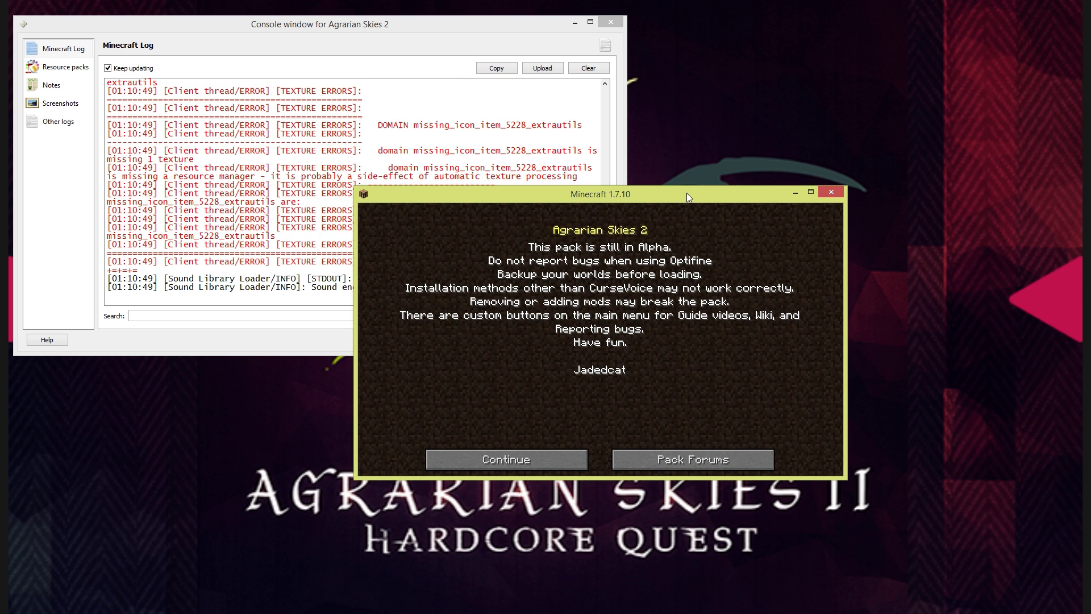
pyautogui.click(807, 193)
pyautogui.click(416, 543)
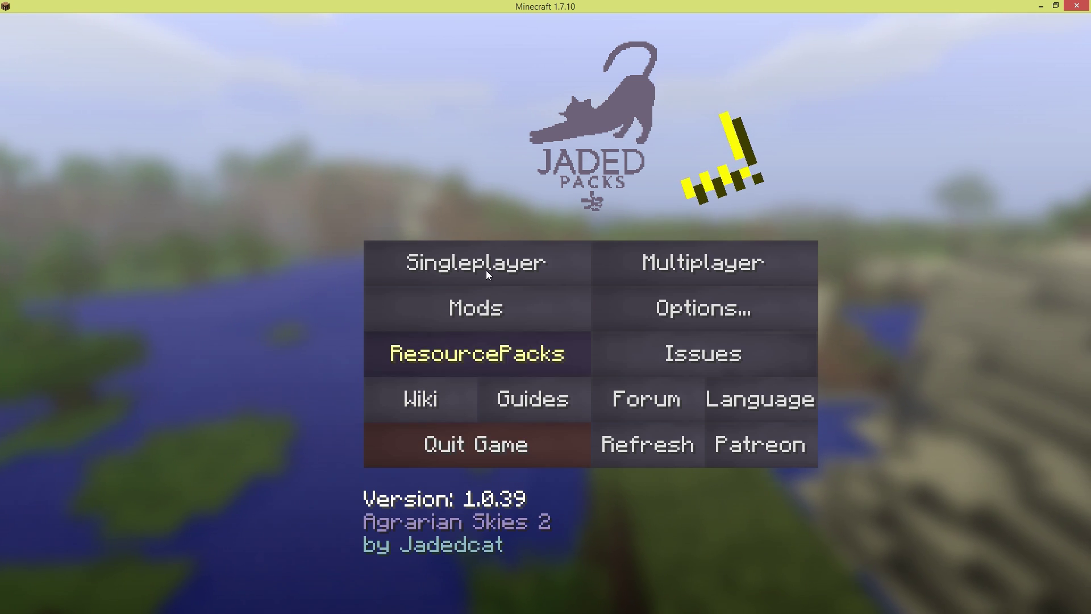
# Look through the list of singleplayer worlds included with the pack and return to the main menu.
pyautogui.click(543, 250)
pyautogui.moveTo(831, 122); pyautogui.dragTo(812, 338)
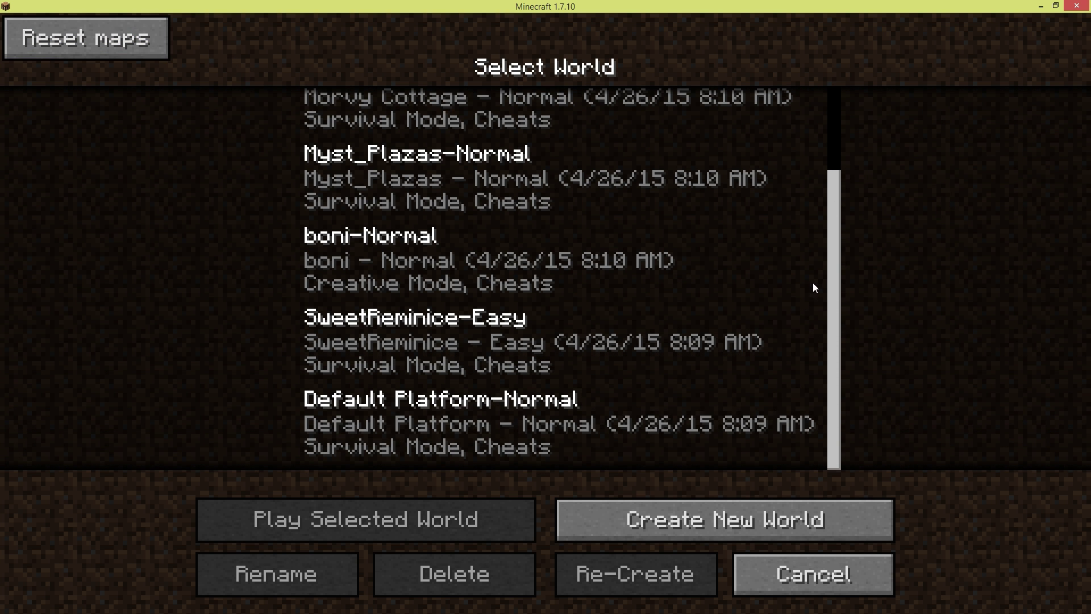
pyautogui.moveTo(830, 260); pyautogui.dragTo(832, 169)
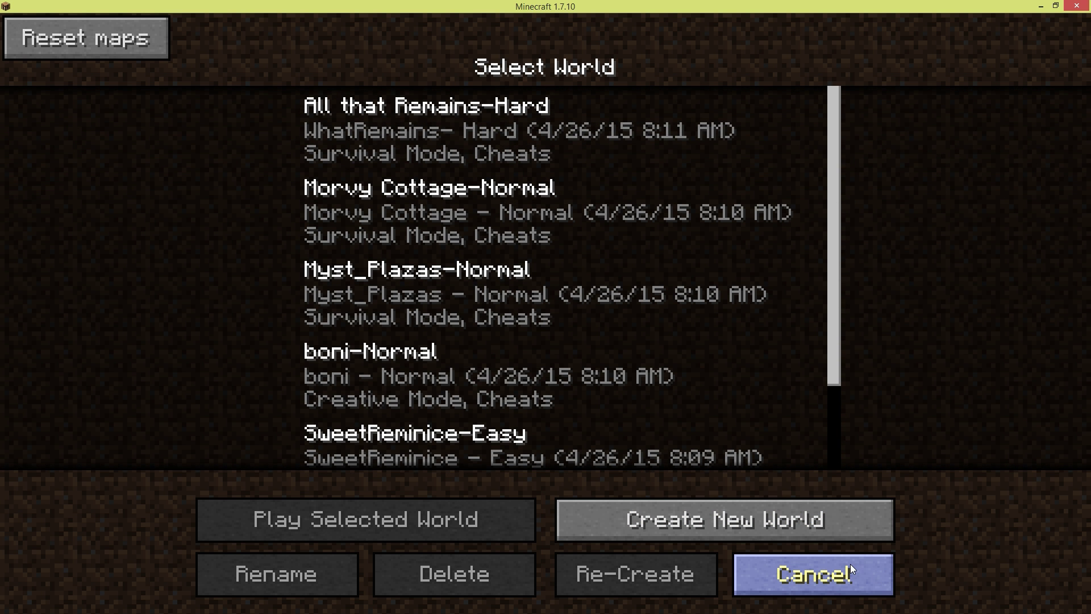
pyautogui.click(845, 574)
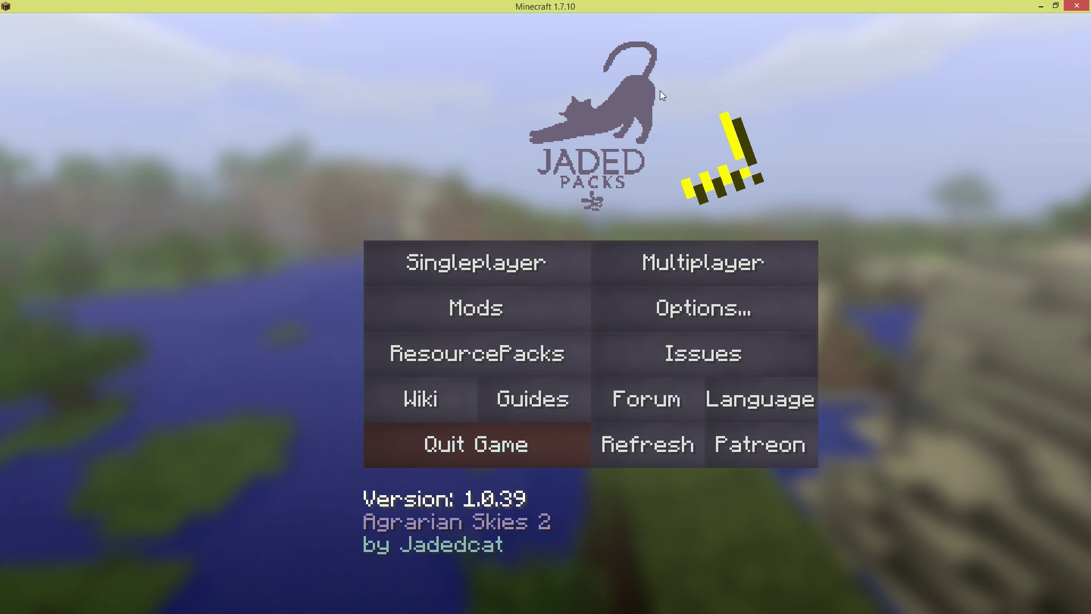